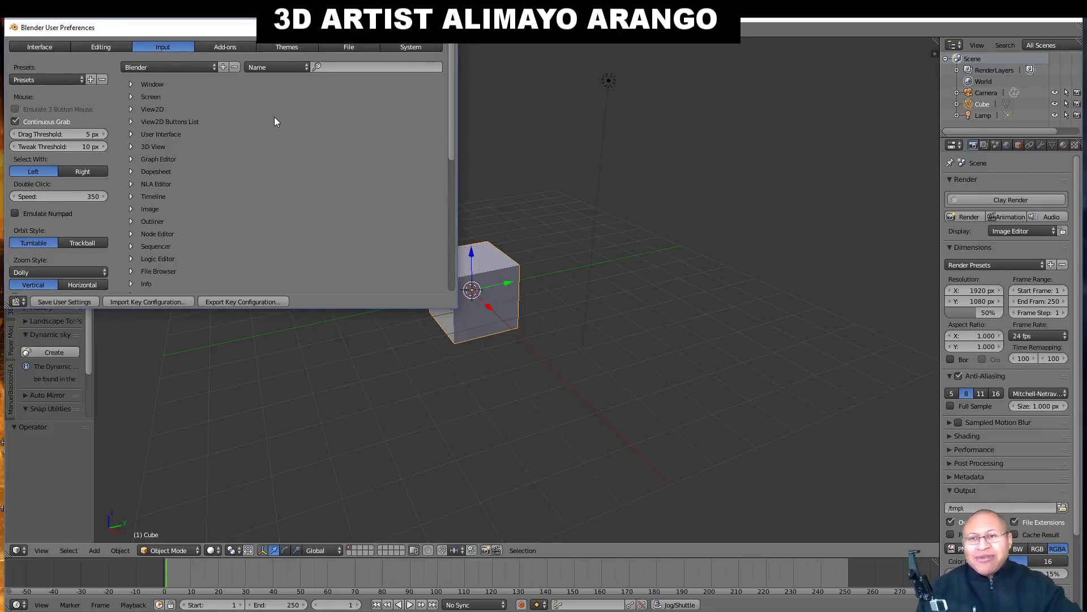
# Review the installed add-ons in the user preferences and close the preferences window.
pyautogui.click(240, 44)
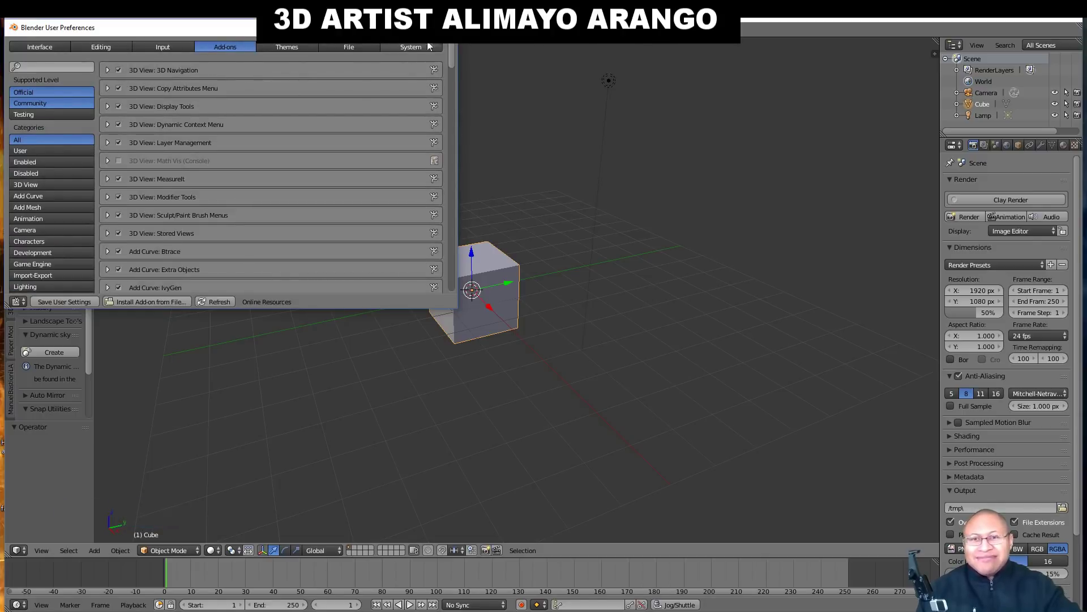
pyautogui.click(451, 27)
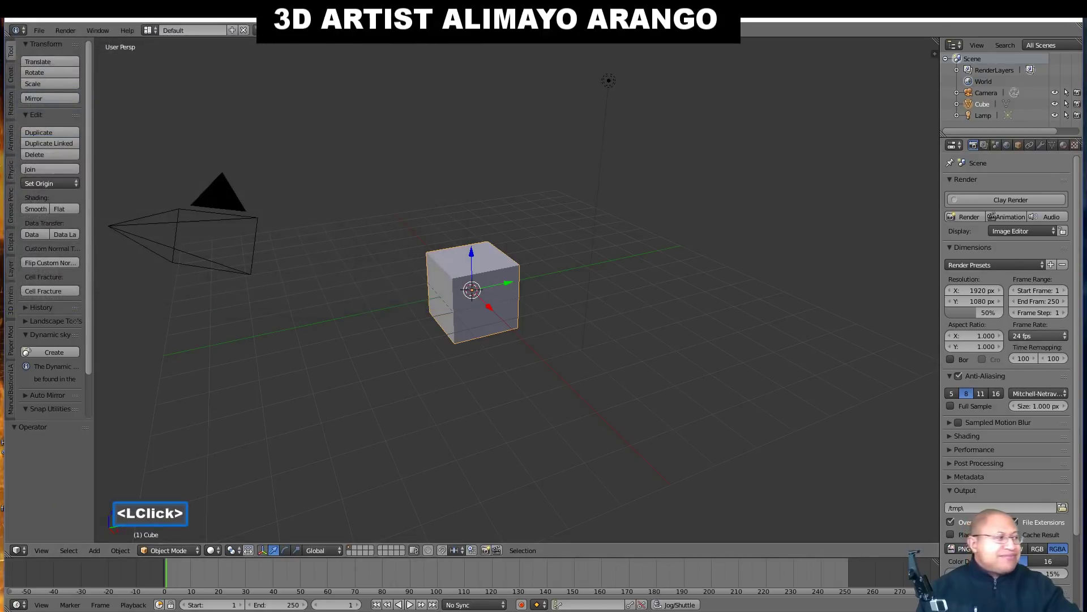
pyautogui.click(729, 355)
pyautogui.click(729, 354)
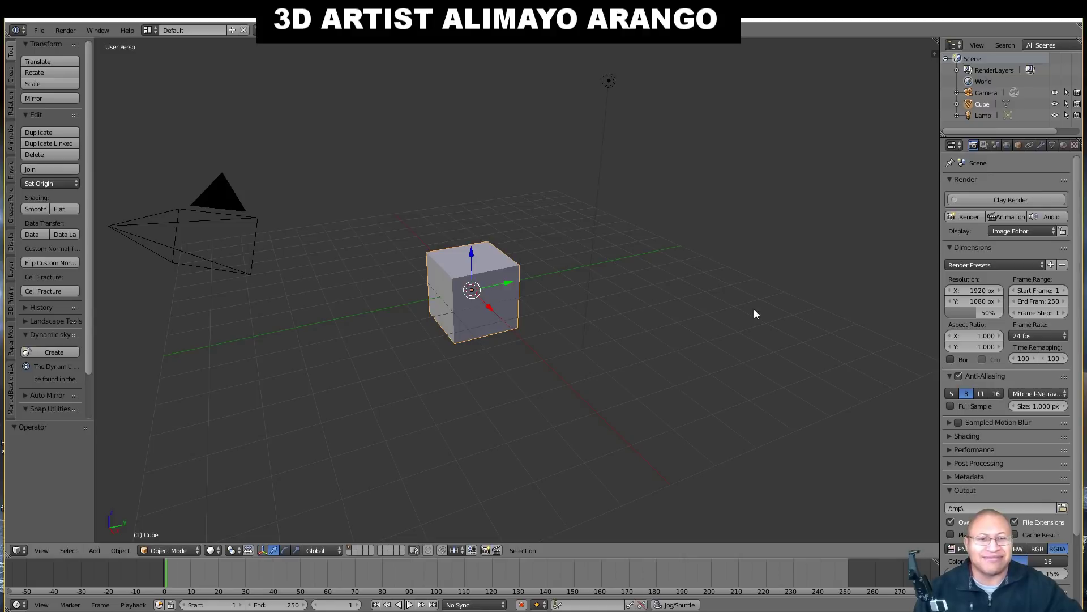
pyautogui.click(974, 145)
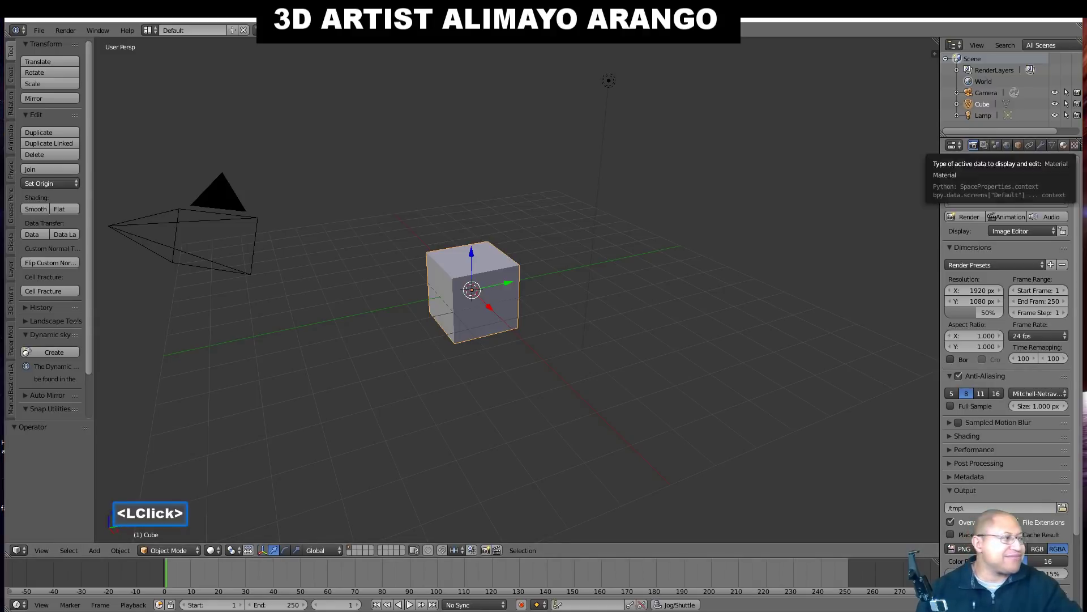
pyautogui.click(720, 307)
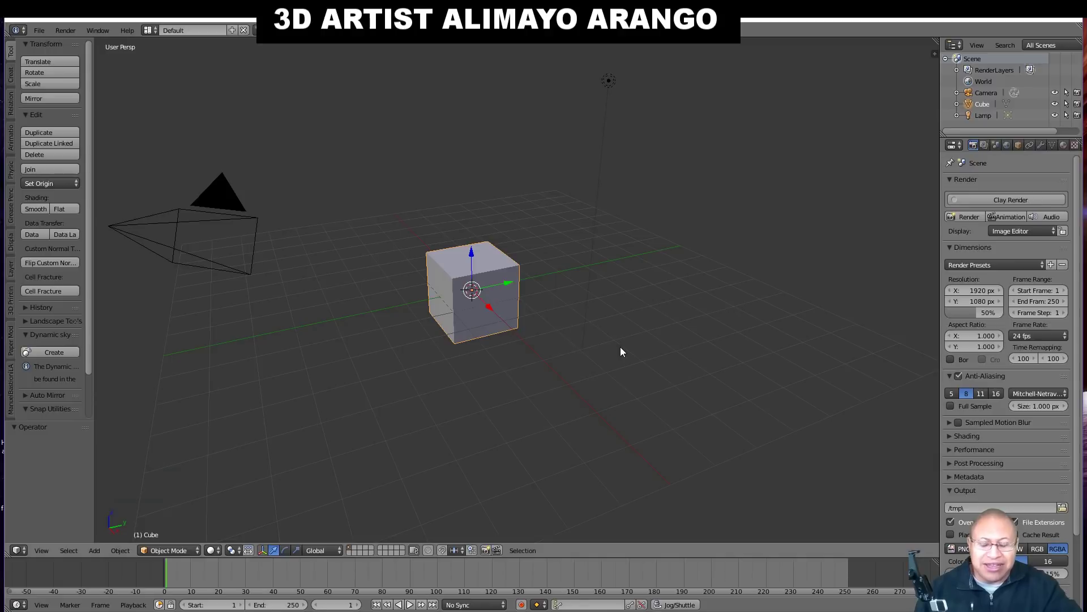
# Delete the default cube from the scene.
pyautogui.press('x')
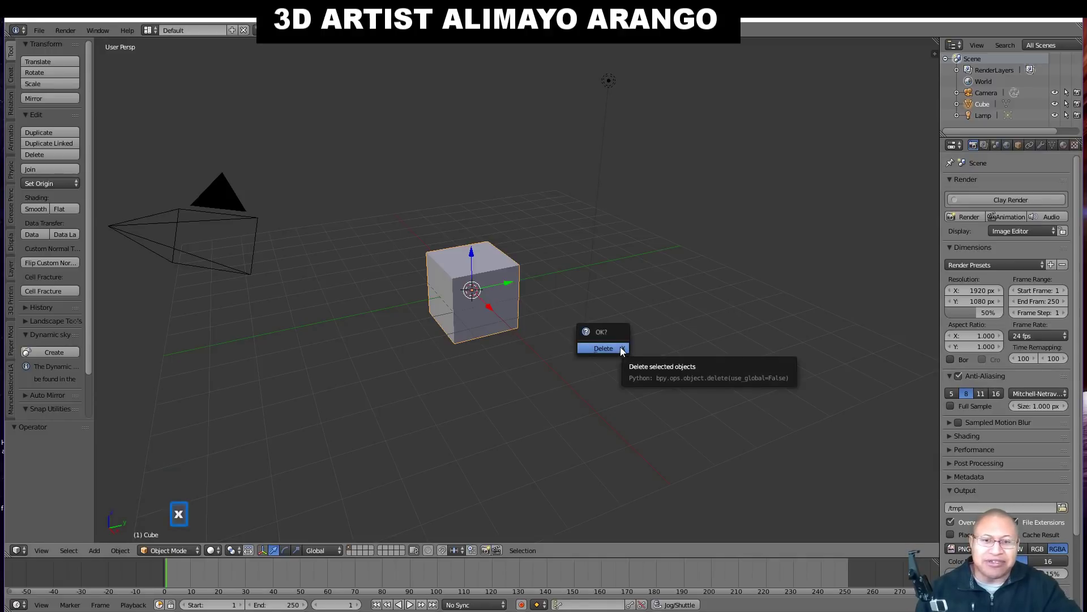
pyautogui.click(616, 348)
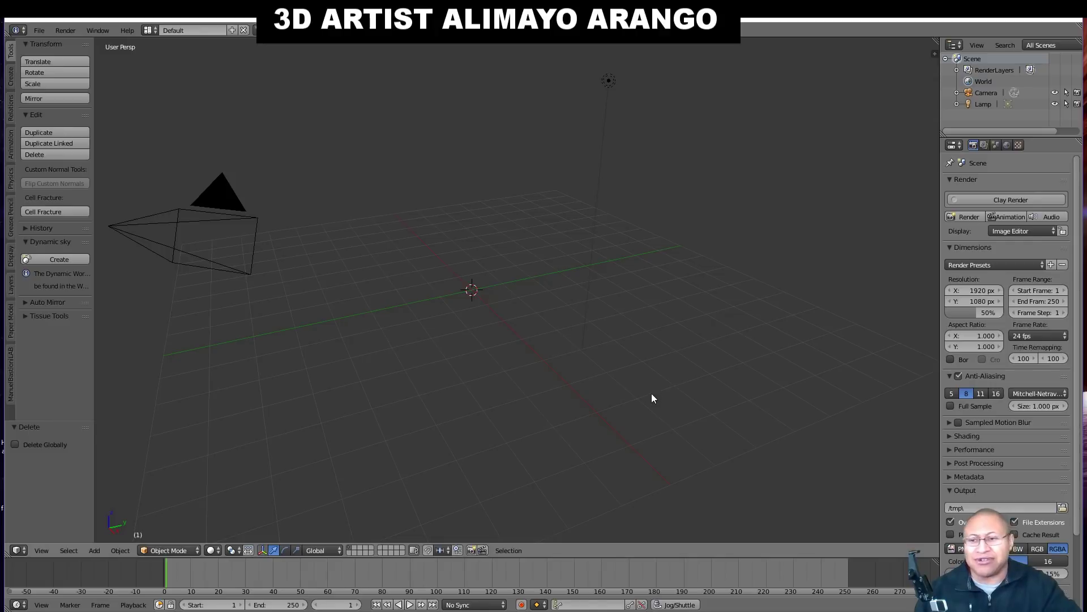
# Initialize a Caucasian female (F_CA01) ManuelbastioniLAB character with inverse kinematics and basic muscles enabled.
pyautogui.click(10, 372)
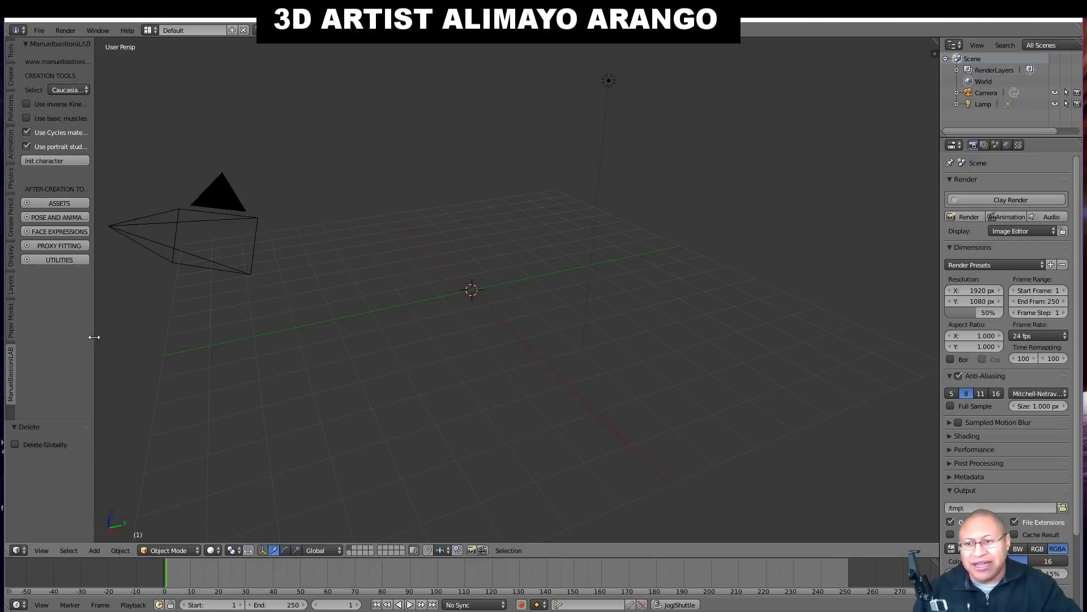
pyautogui.moveTo(94, 336); pyautogui.dragTo(185, 348)
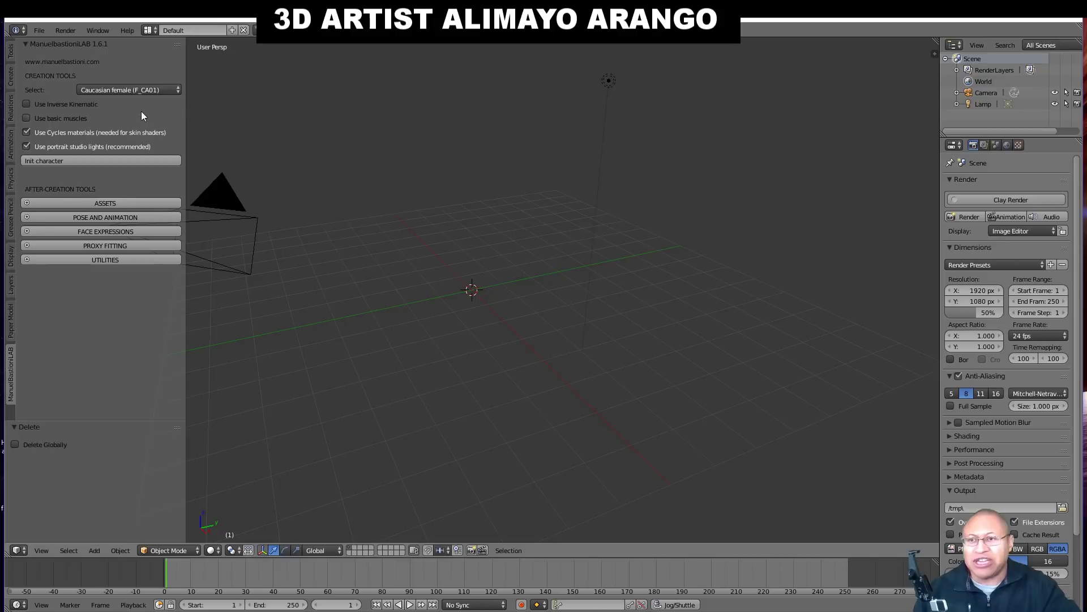
pyautogui.click(26, 103)
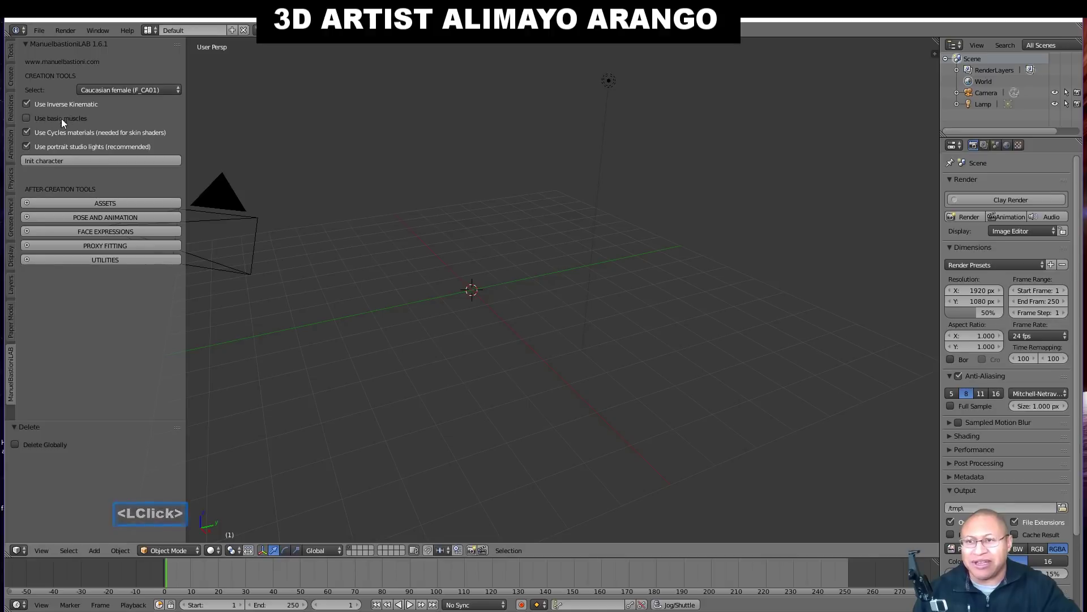
pyautogui.click(26, 119)
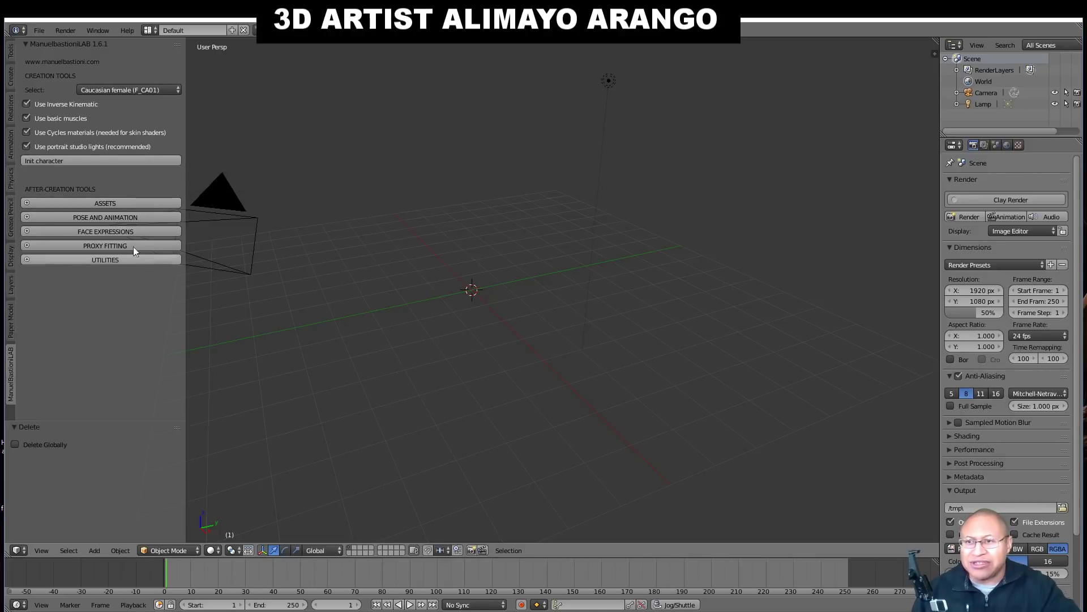
pyautogui.click(133, 159)
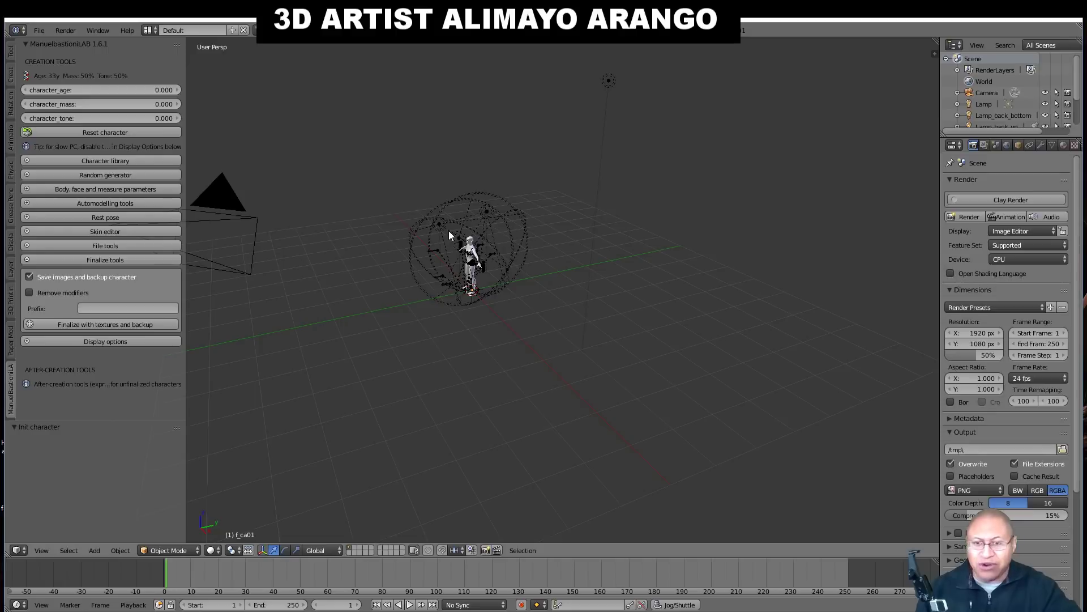
# Apply the type_hourglass01 body type from the character library to the female character.
pyautogui.press('b')
pyautogui.moveTo(449, 230); pyautogui.dragTo(497, 300)
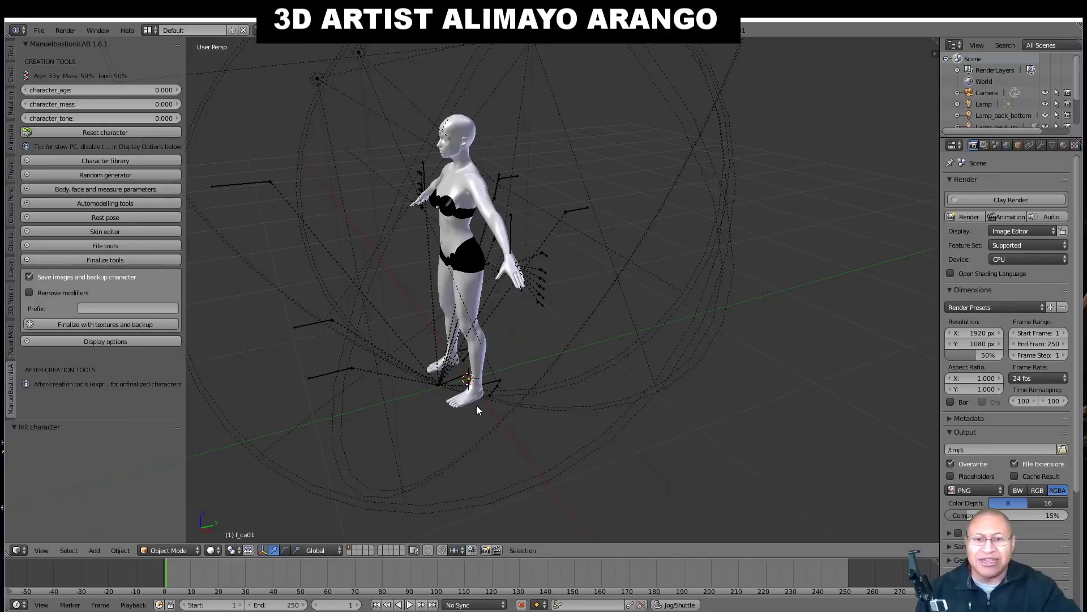
pyautogui.moveTo(477, 405); pyautogui.dragTo(541, 413, button='middle')
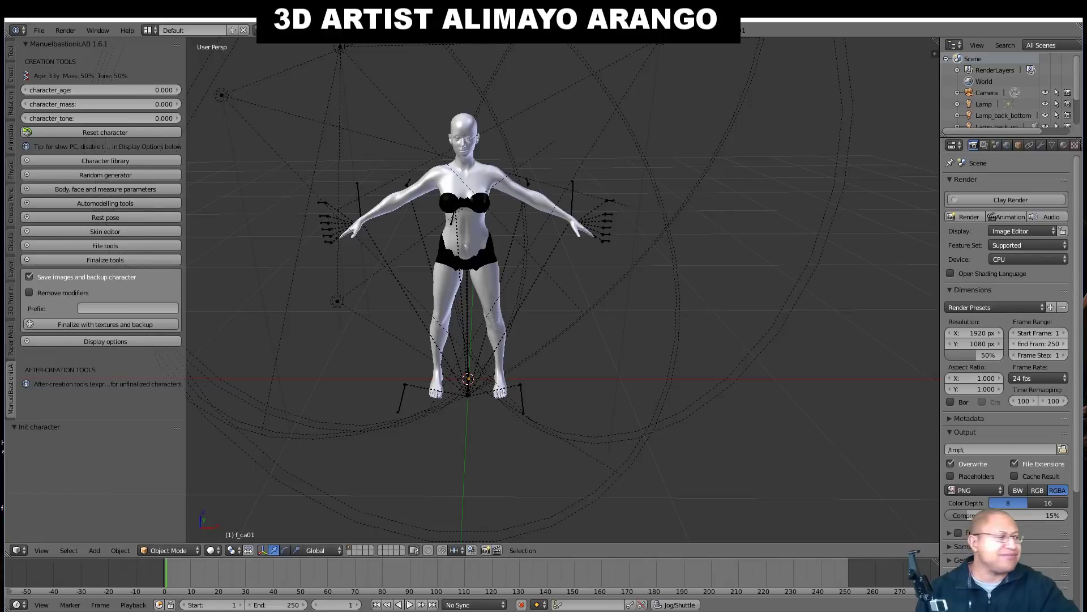
pyautogui.click(105, 231)
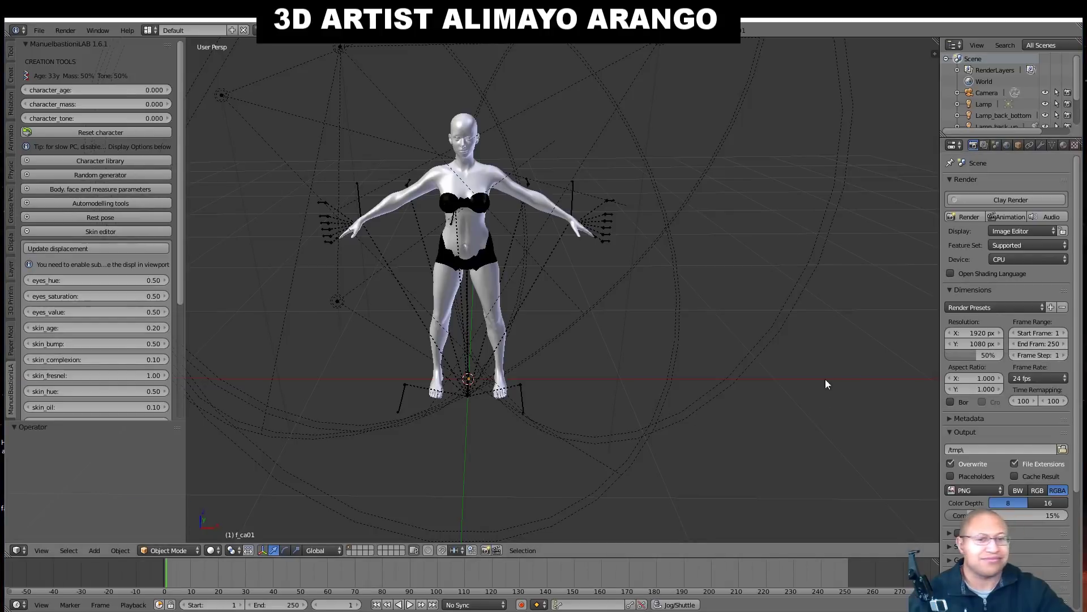
pyautogui.click(136, 161)
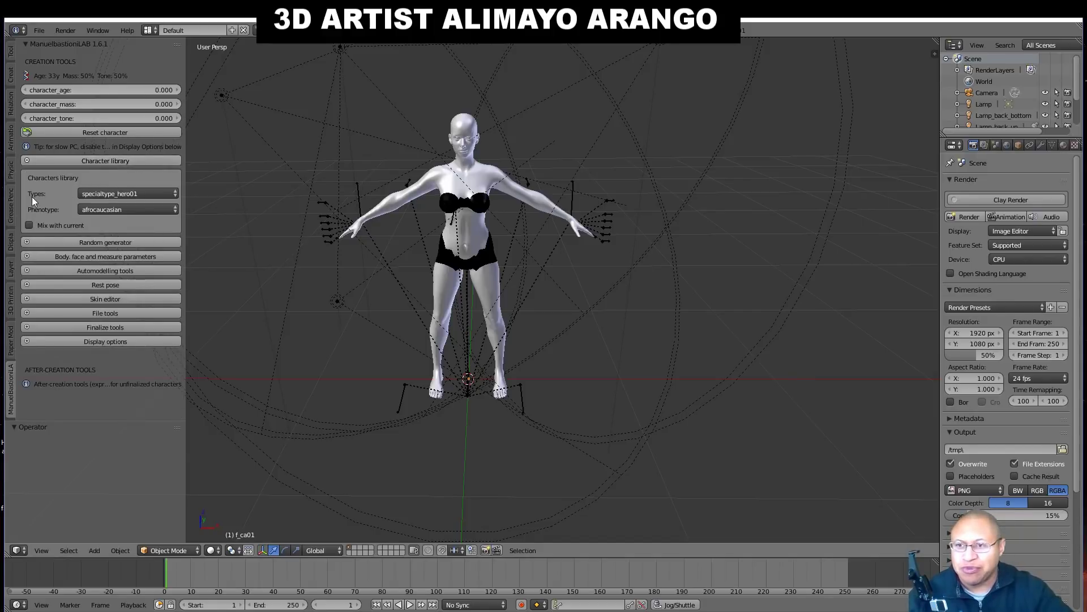
pyautogui.click(175, 195)
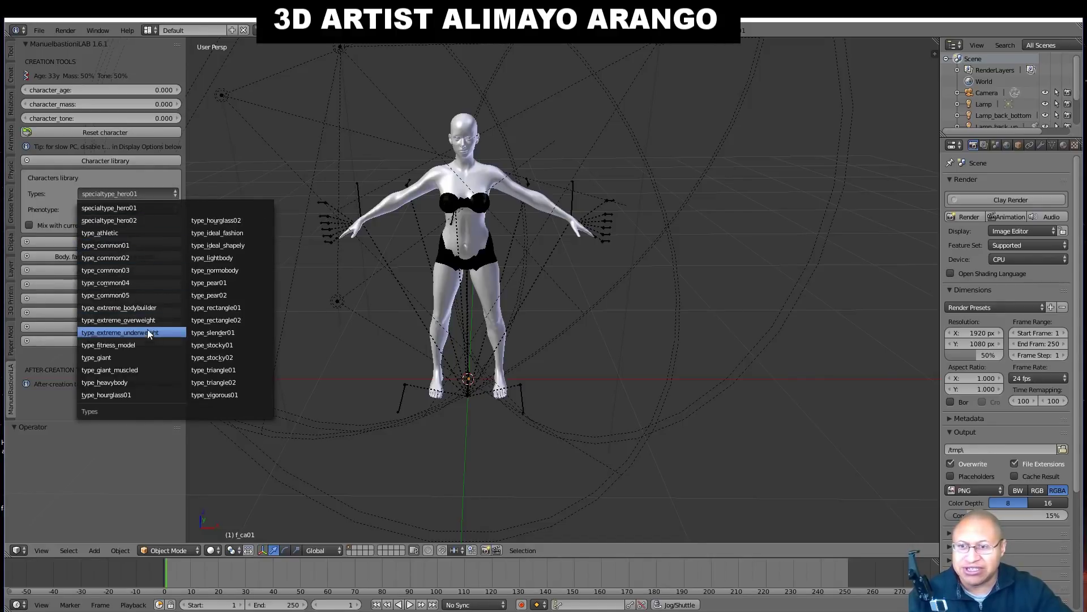
pyautogui.press('Escape')
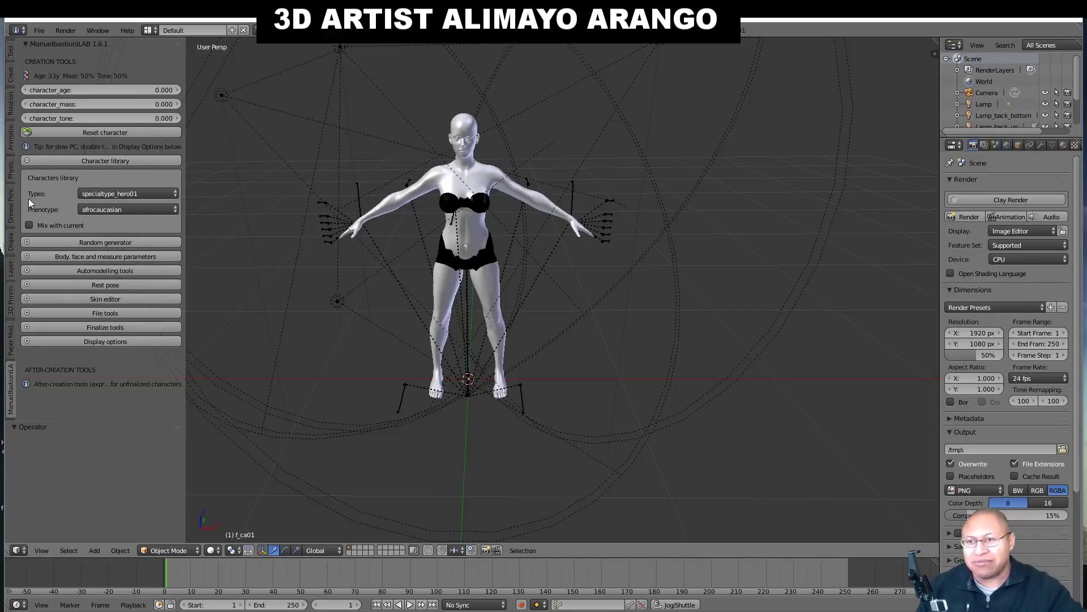
pyautogui.click(174, 193)
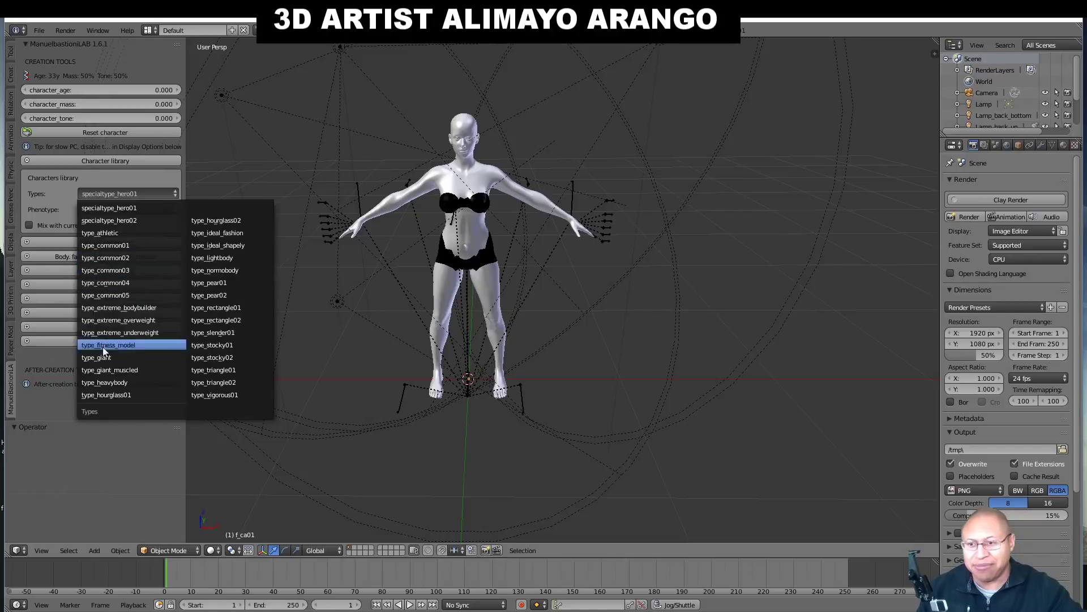
pyautogui.click(140, 395)
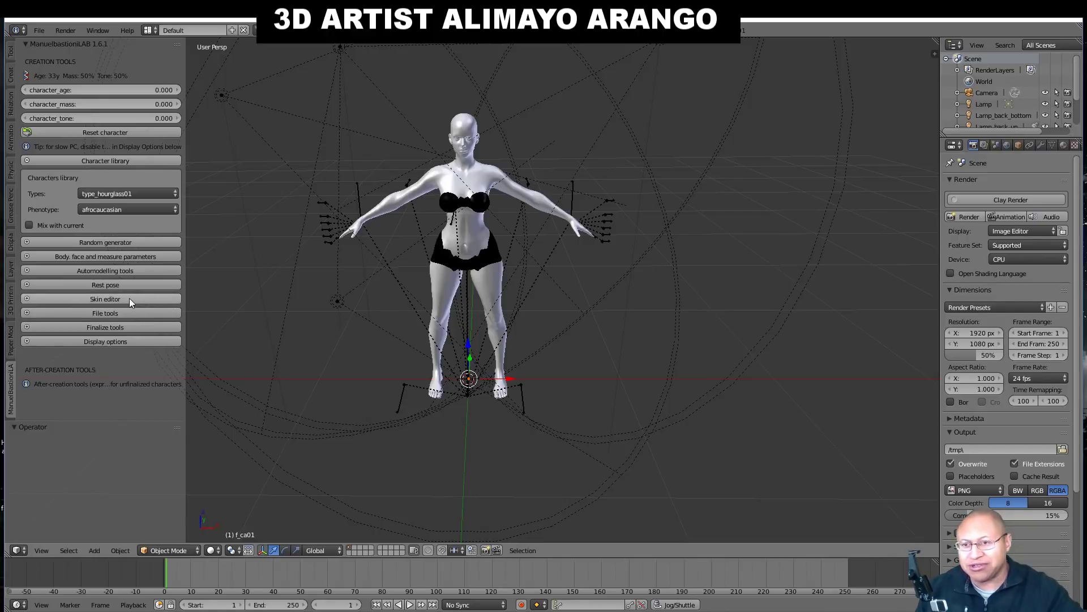
# Open the character's skin editor and align the active camera to a frontal close-up of the face.
pyautogui.click(27, 299)
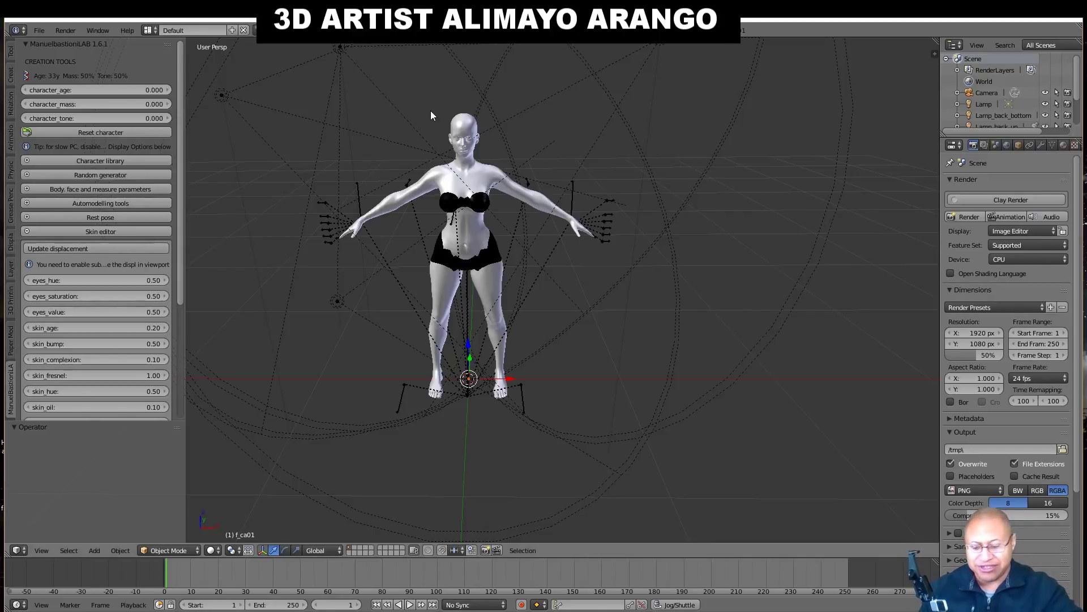
pyautogui.hotkey('shift', 'b')
pyautogui.moveTo(431, 110); pyautogui.dragTo(498, 179)
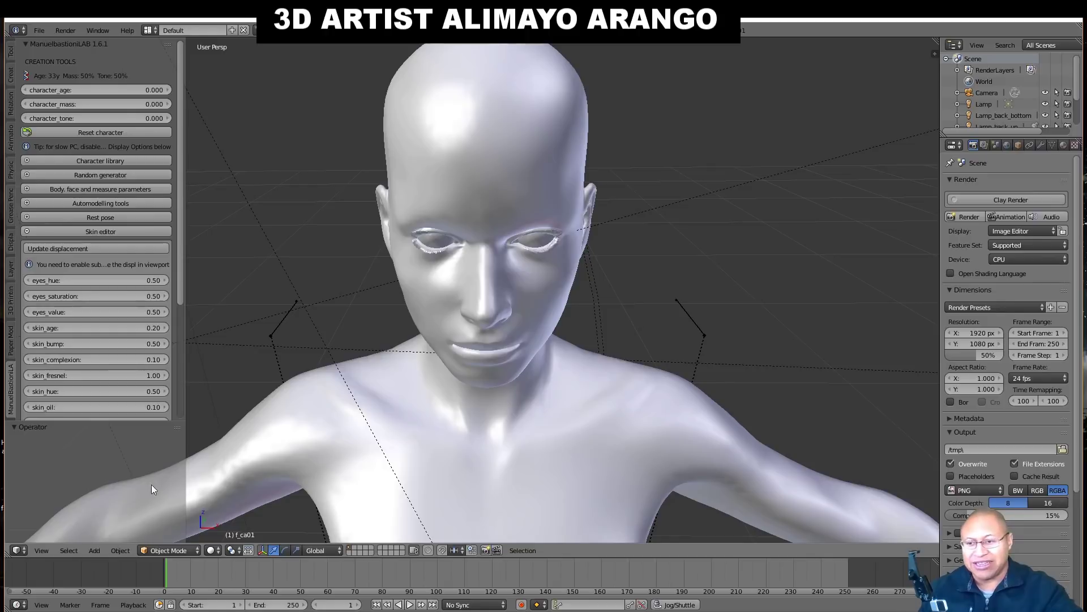
pyautogui.click(36, 550)
pyautogui.moveTo(76, 387)
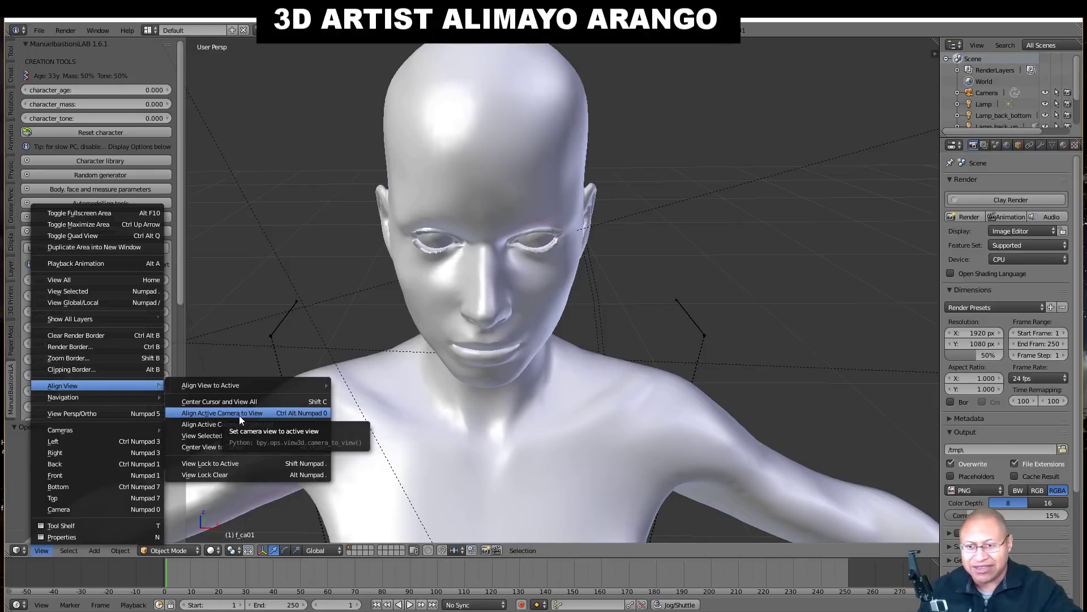
pyautogui.click(270, 412)
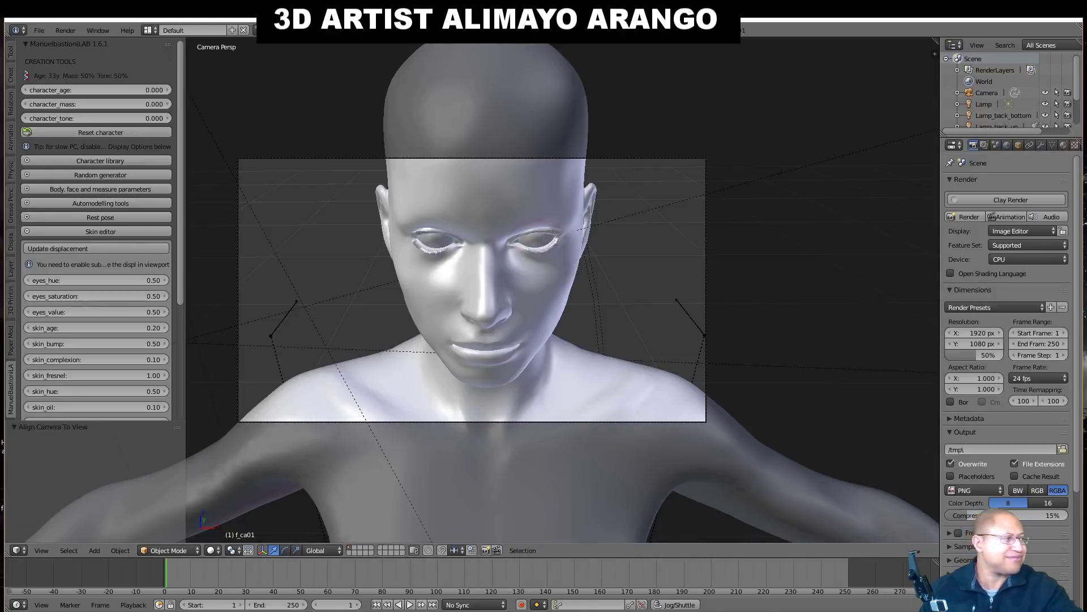
# Set the render device to GPU Compute and switch the camera view to rendered shading.
pyautogui.press('F12')
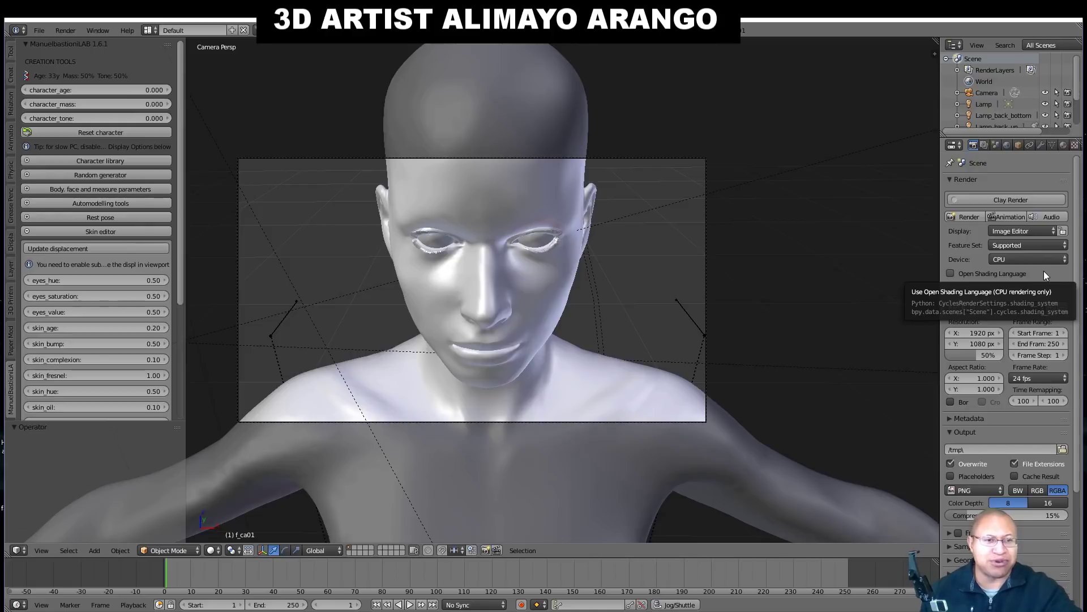
pyautogui.click(1066, 264)
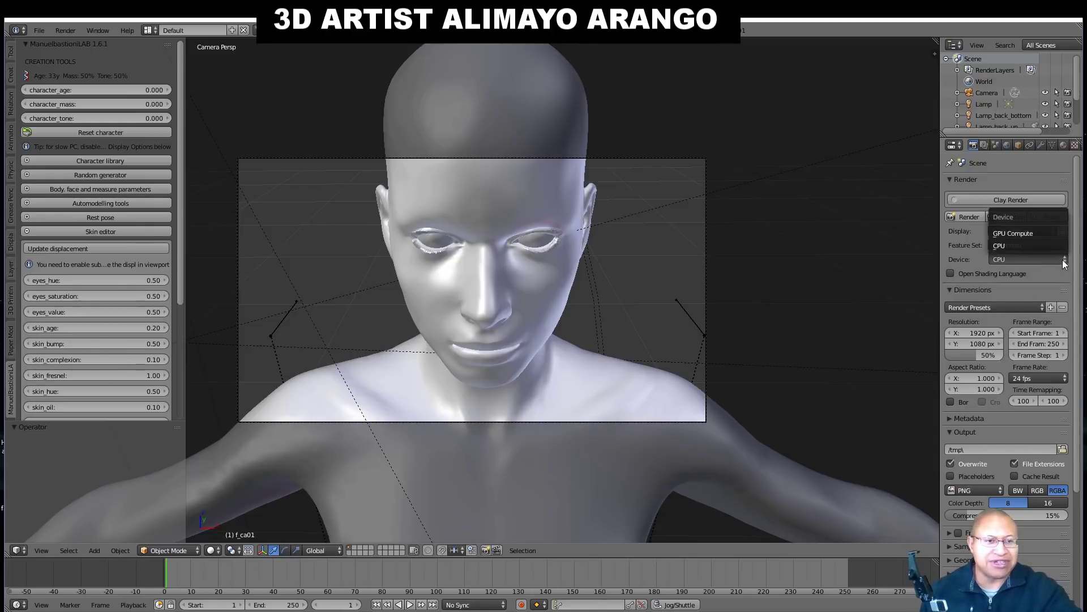
pyautogui.click(1051, 235)
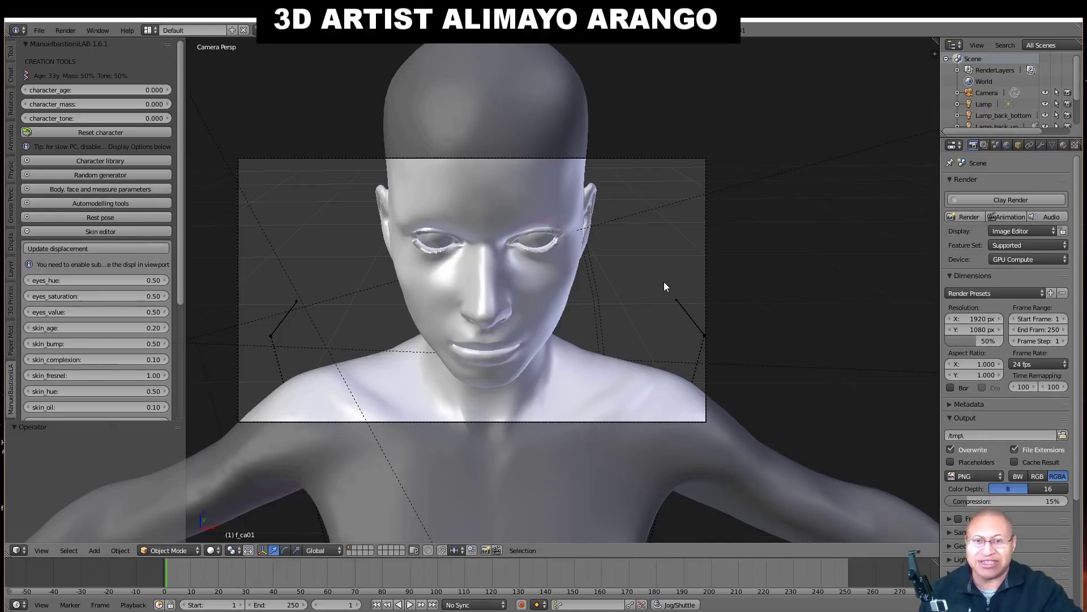
pyautogui.hotkey('shift', 'z')
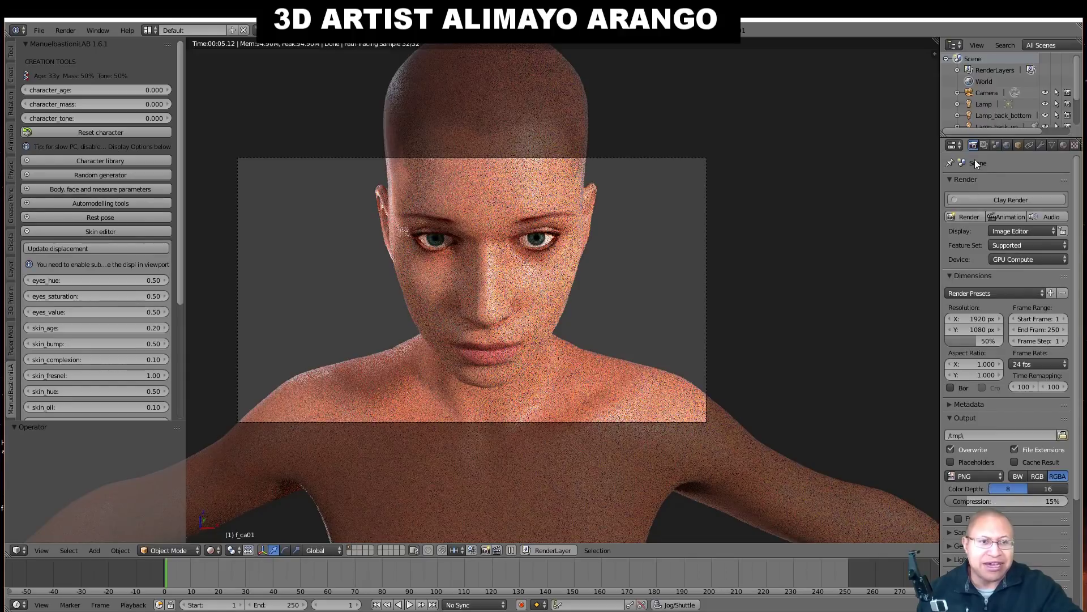
# Set the preview samples to 250 in the render sampling settings.
pyautogui.click(950, 532)
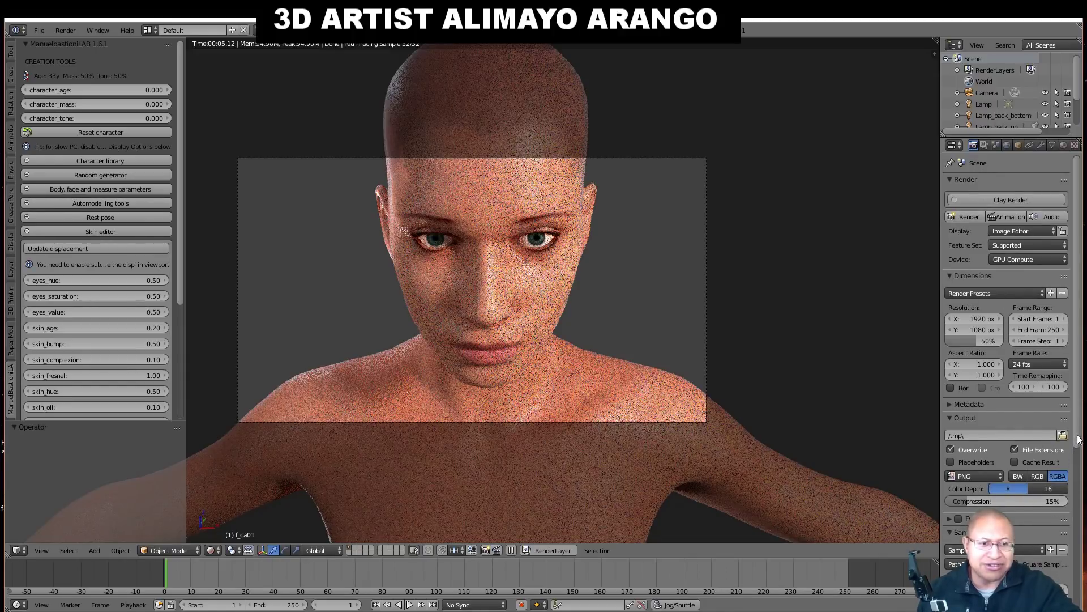
pyautogui.scroll(-8, 1079, 439)
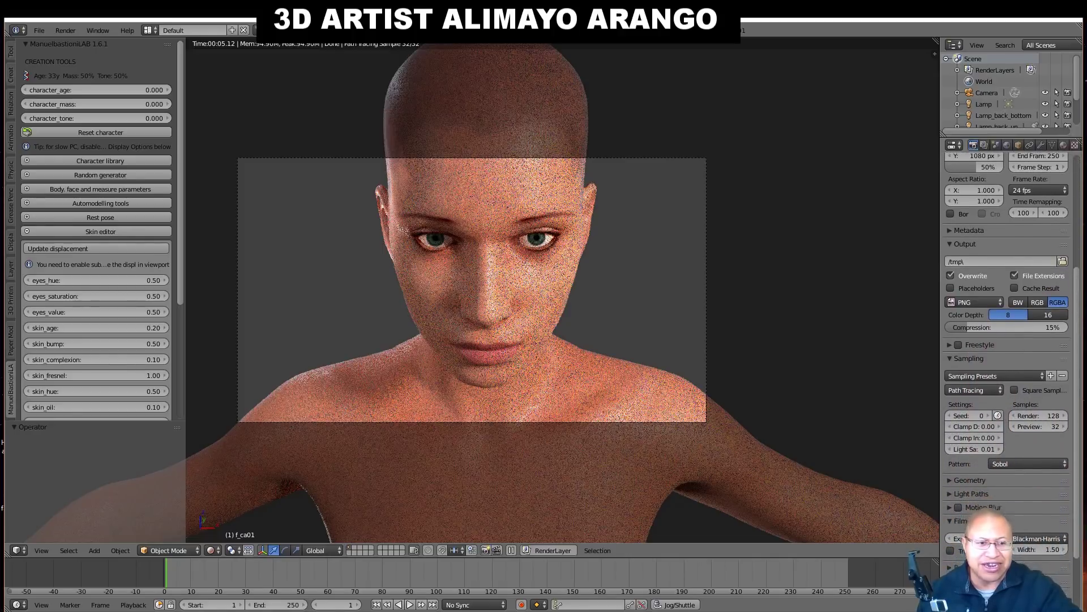
pyautogui.scroll(-1, 1044, 437)
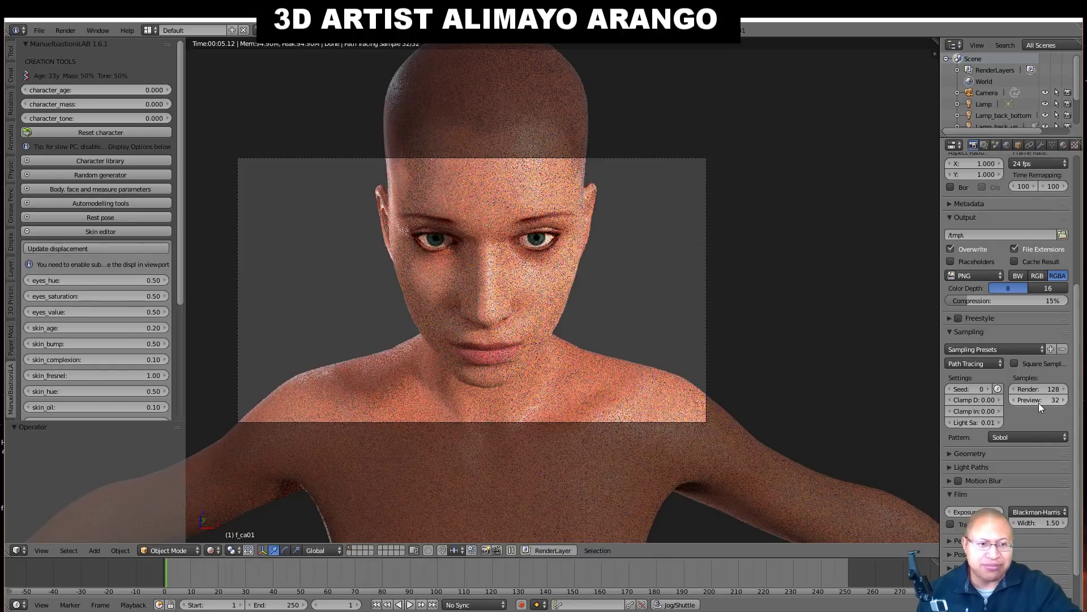
pyautogui.click(1050, 401)
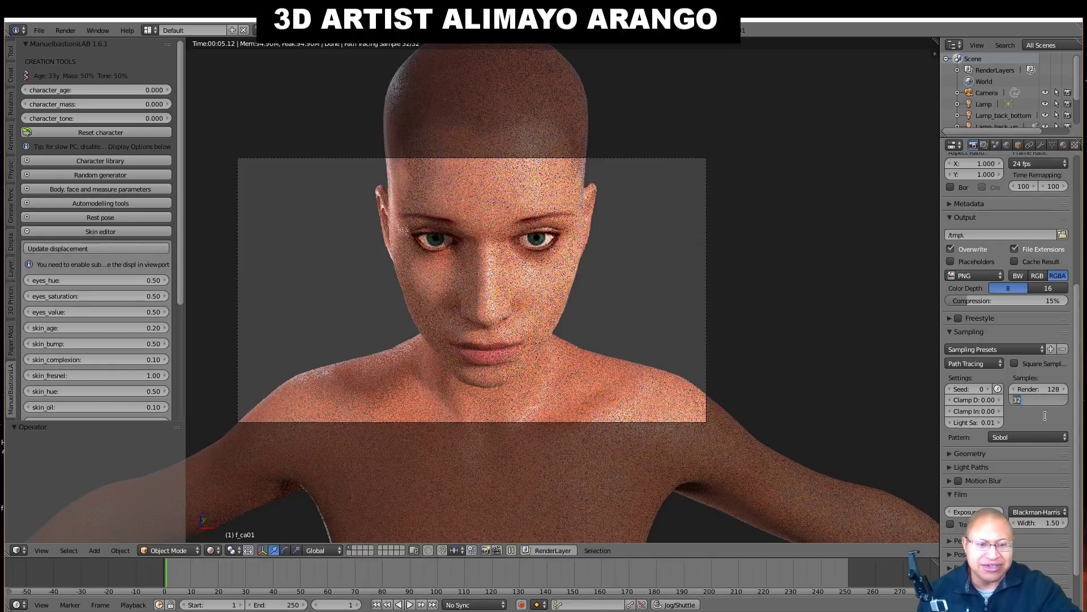
pyautogui.write('250')
pyautogui.press('Return')
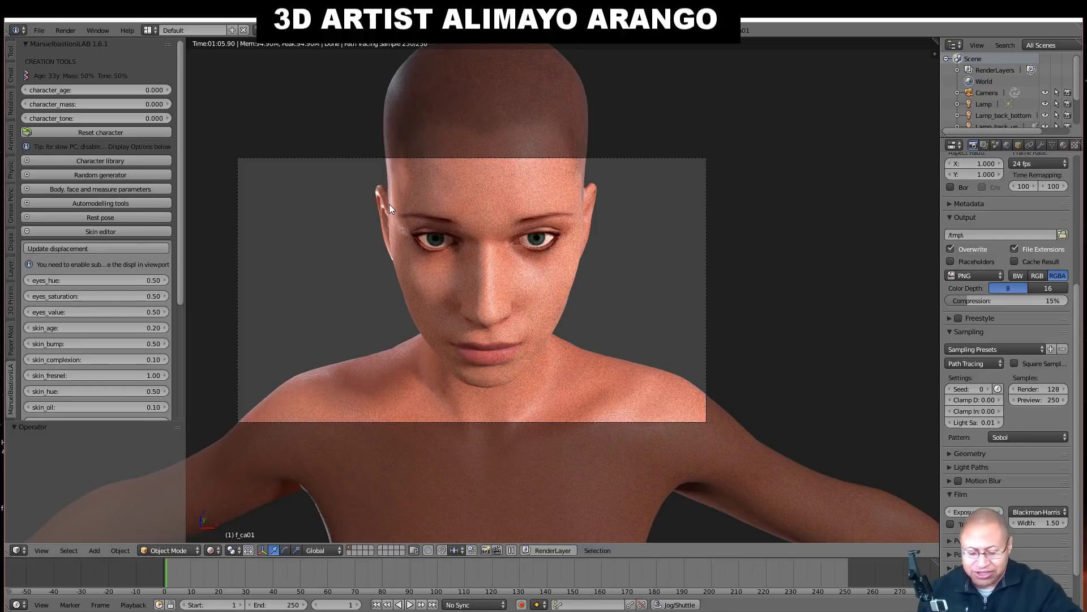
# Set a render border around the character's right eye in the camera view.
pyautogui.hotkey('ctrl', 'b')
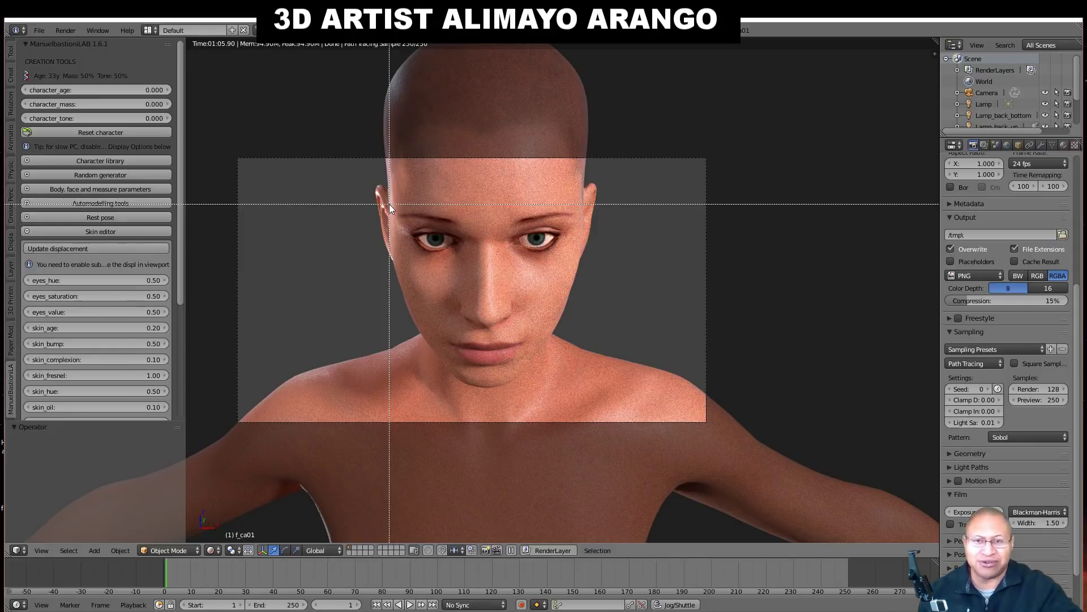
pyautogui.moveTo(399, 212); pyautogui.dragTo(470, 267)
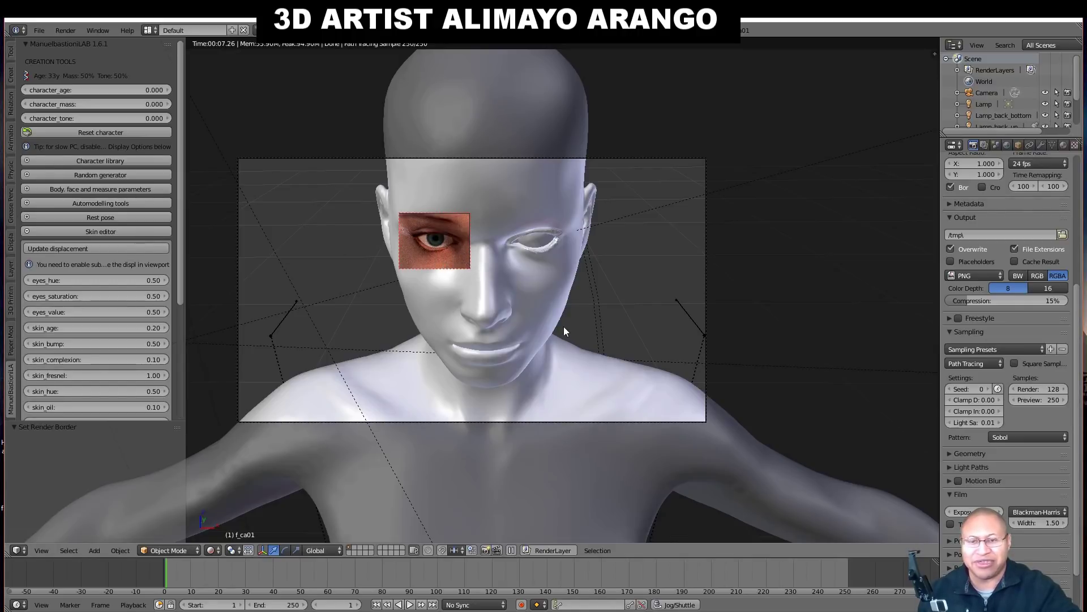
# Set the character's eye saturation to 1 and eye value to 1, with a close-up on the rendered right eye.
pyautogui.scroll(6, 563, 268)
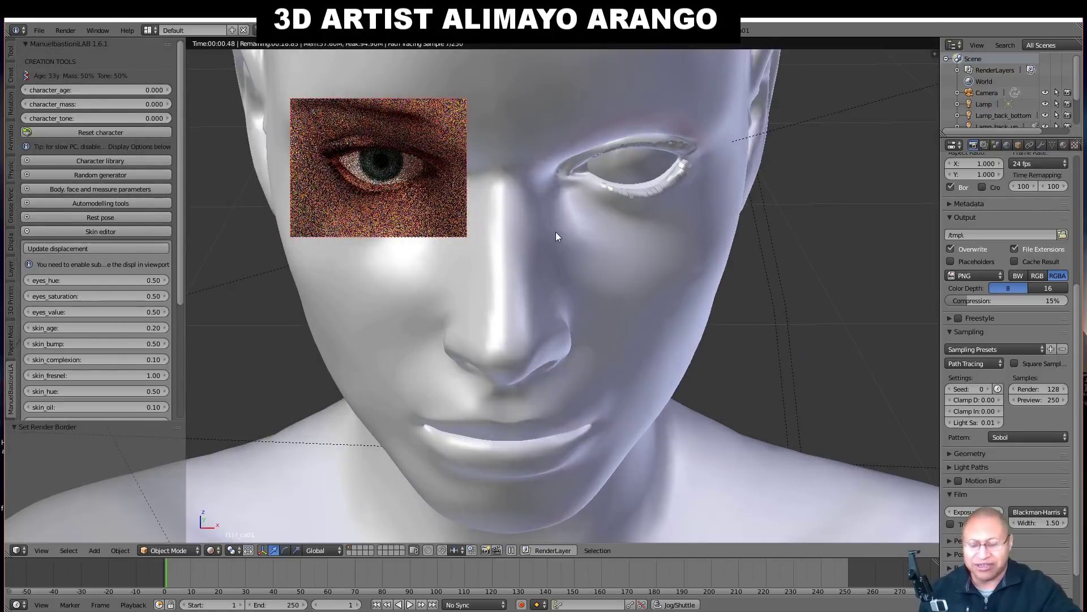
pyautogui.keyDown('shift'); pyautogui.moveTo(578, 230); pyautogui.dragTo(626, 347, button='middle'); pyautogui.keyUp('shift')
pyautogui.scroll(2, 676, 352)
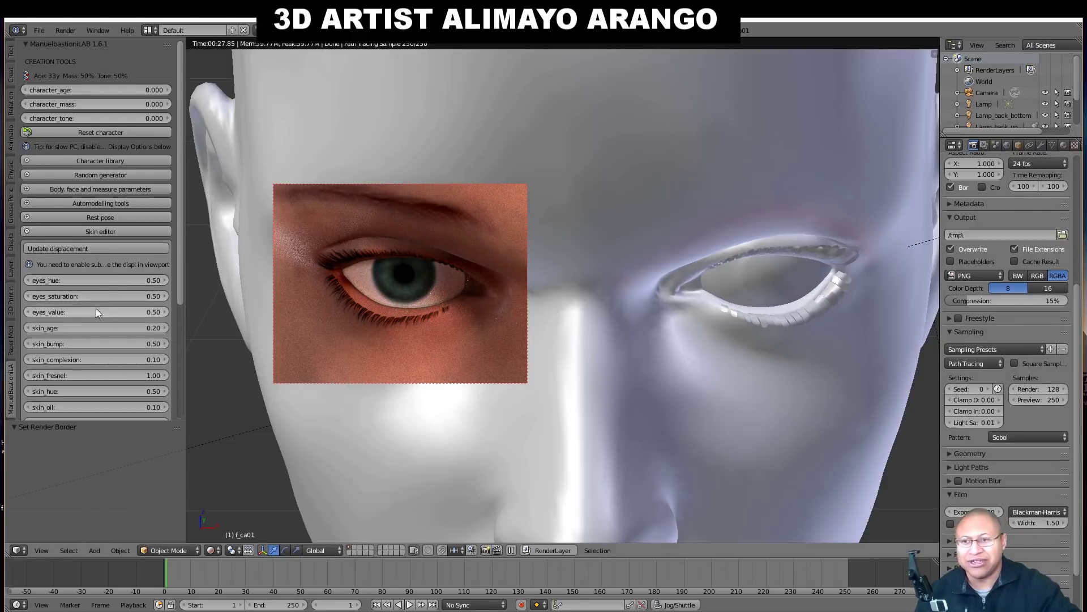
pyautogui.click(135, 294)
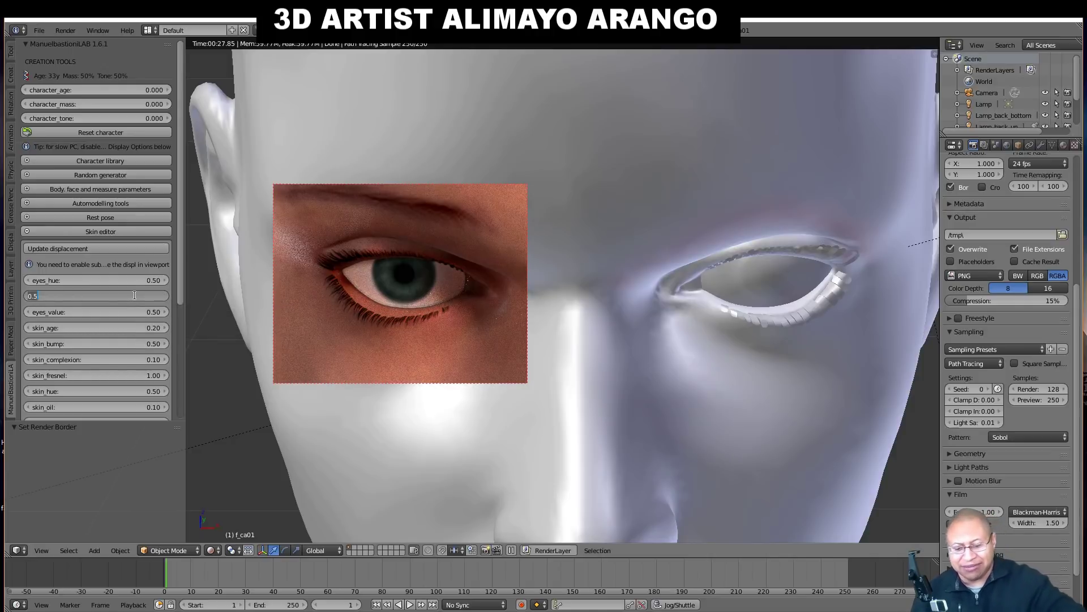
pyautogui.write('1')
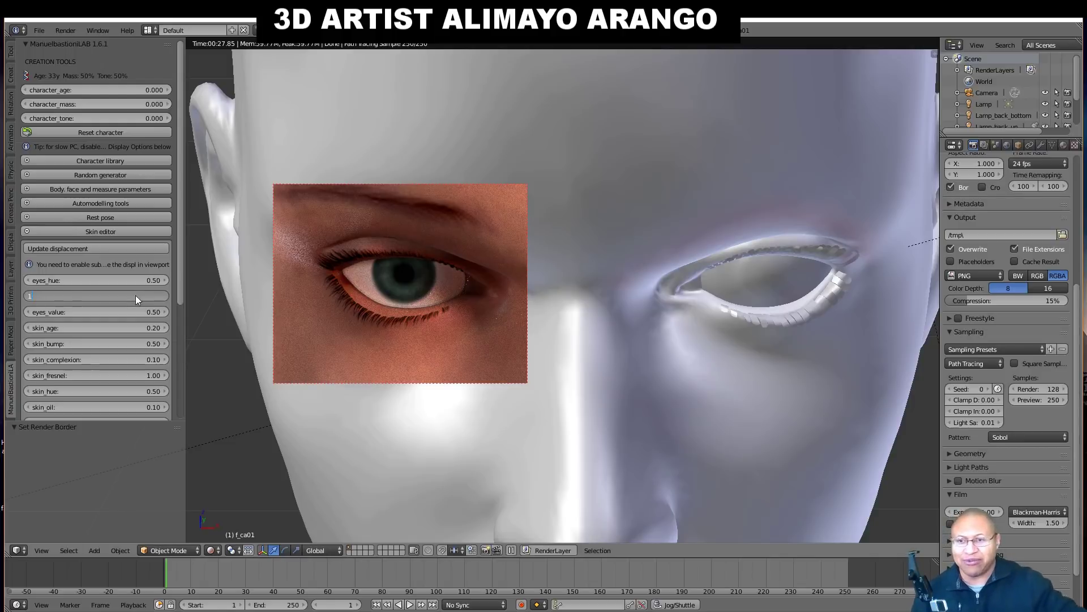
pyautogui.press('Return')
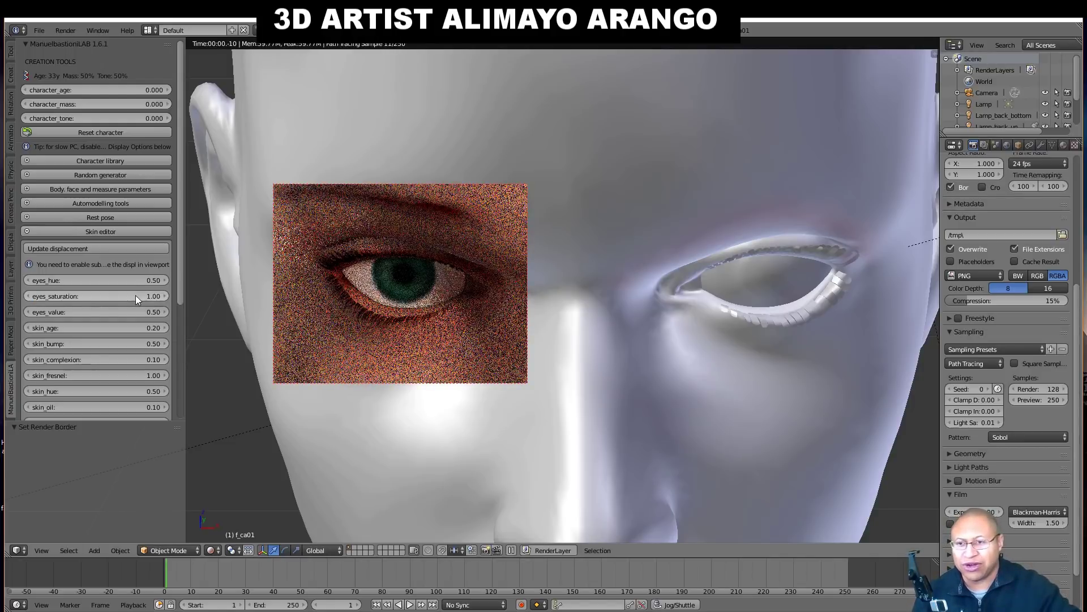
pyautogui.click(147, 312)
pyautogui.write('1')
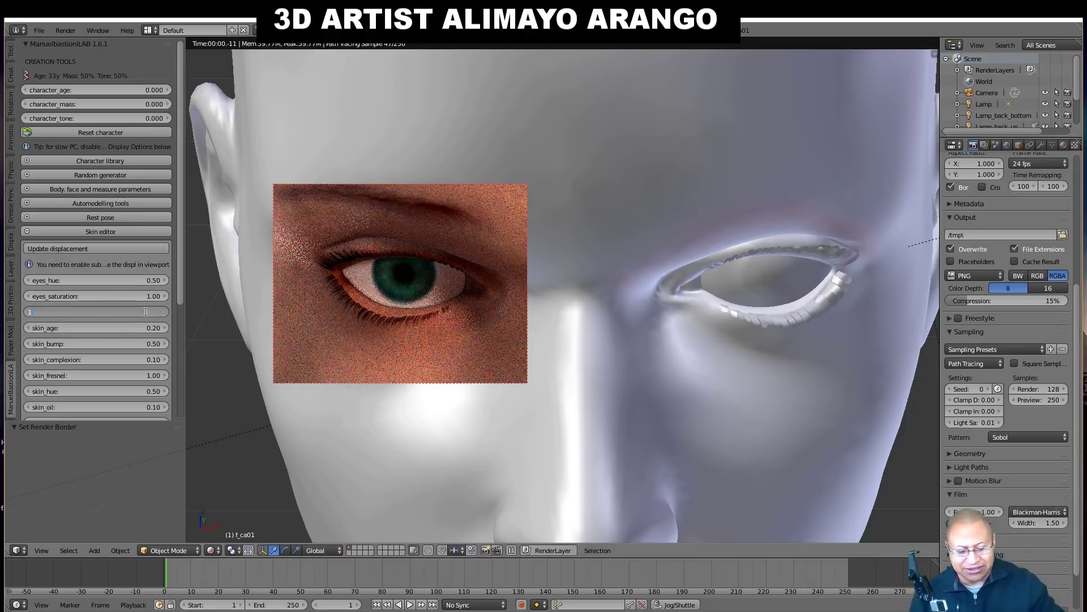
pyautogui.press('Return')
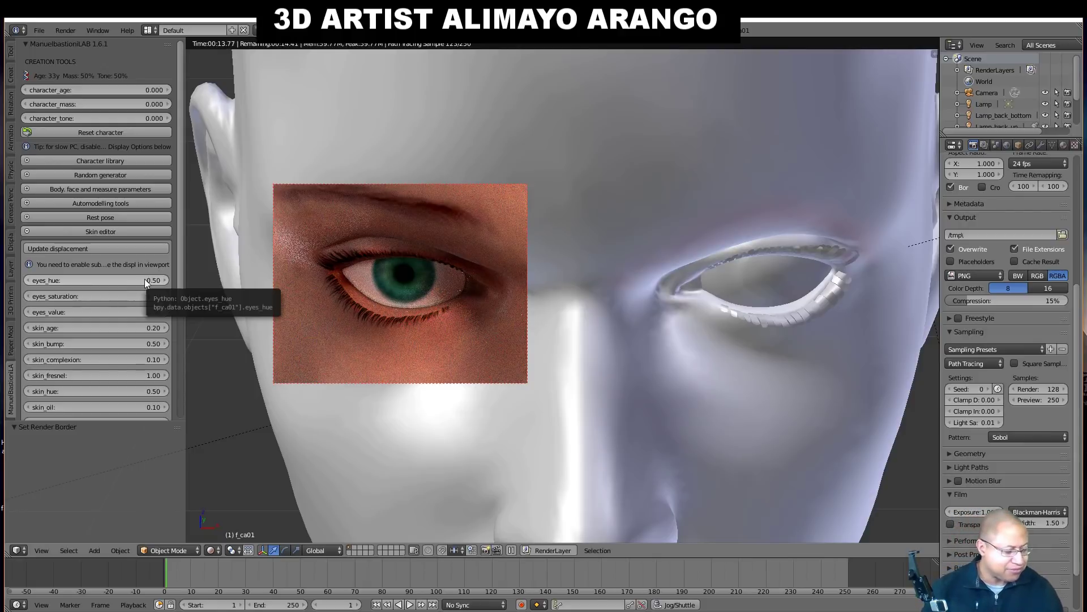
# Try eye hues of 0.12, 0.24 and 1 on the character in the rendered preview.
pyautogui.click(144, 279)
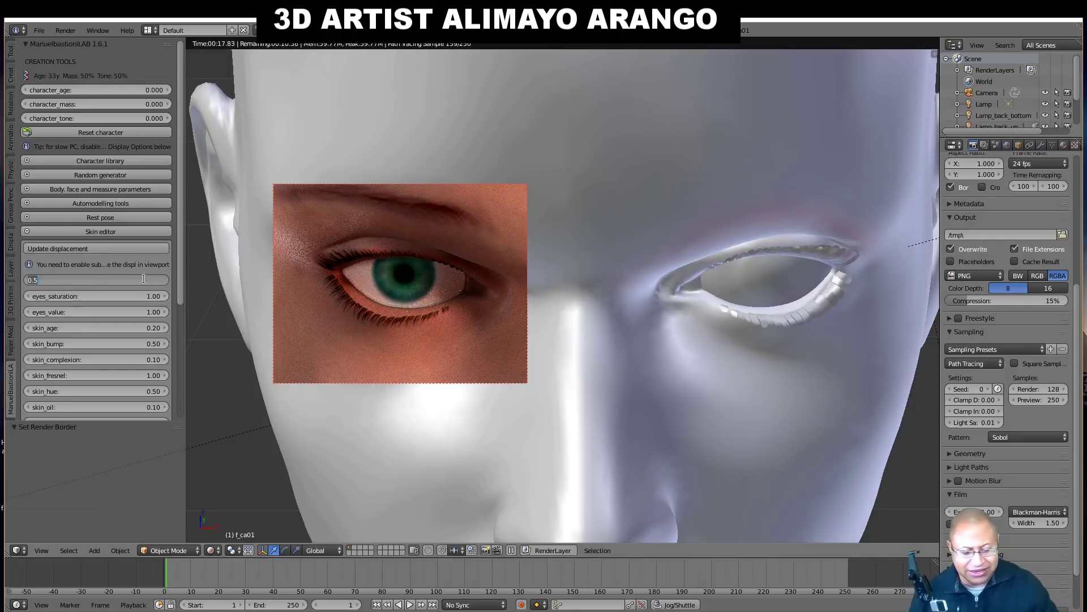
pyautogui.write('.12')
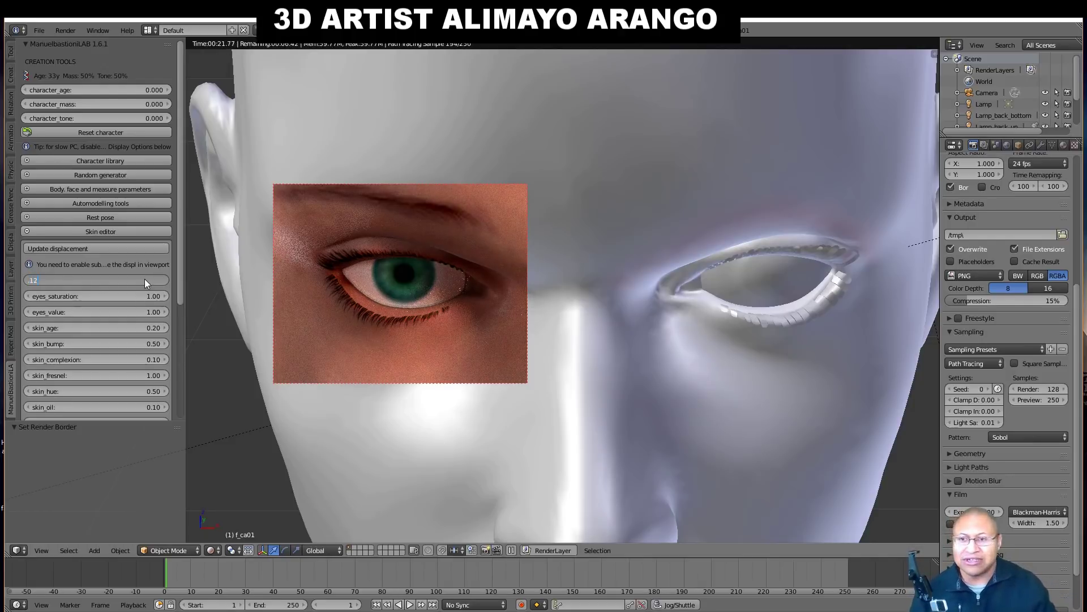
pyautogui.press('Return')
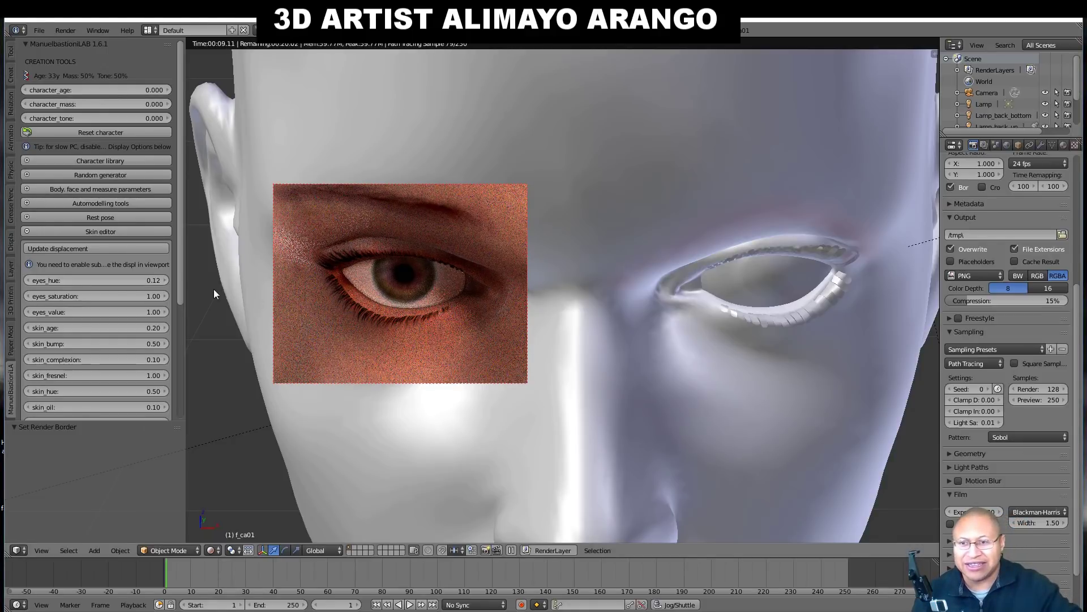
pyautogui.click(147, 279)
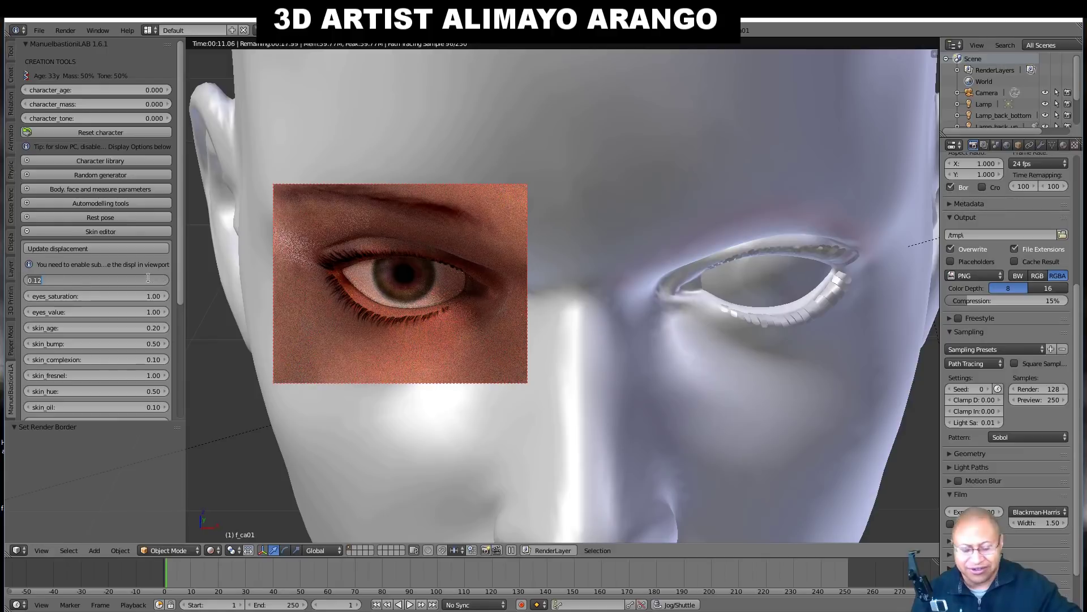
pyautogui.press('BackSpace')
pyautogui.write('.24')
pyautogui.press('Return')
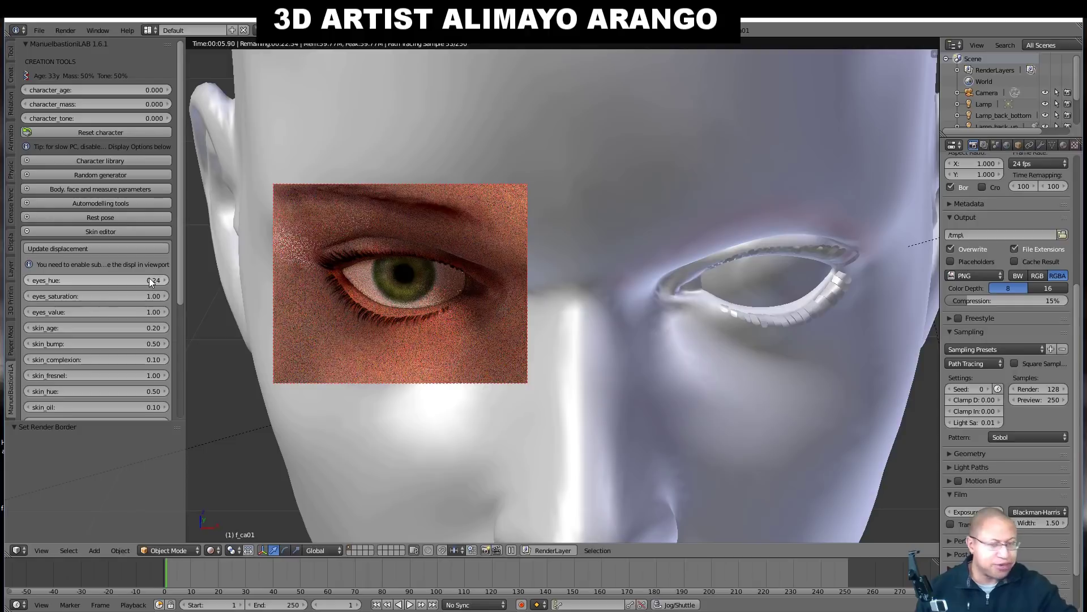
pyautogui.click(148, 277)
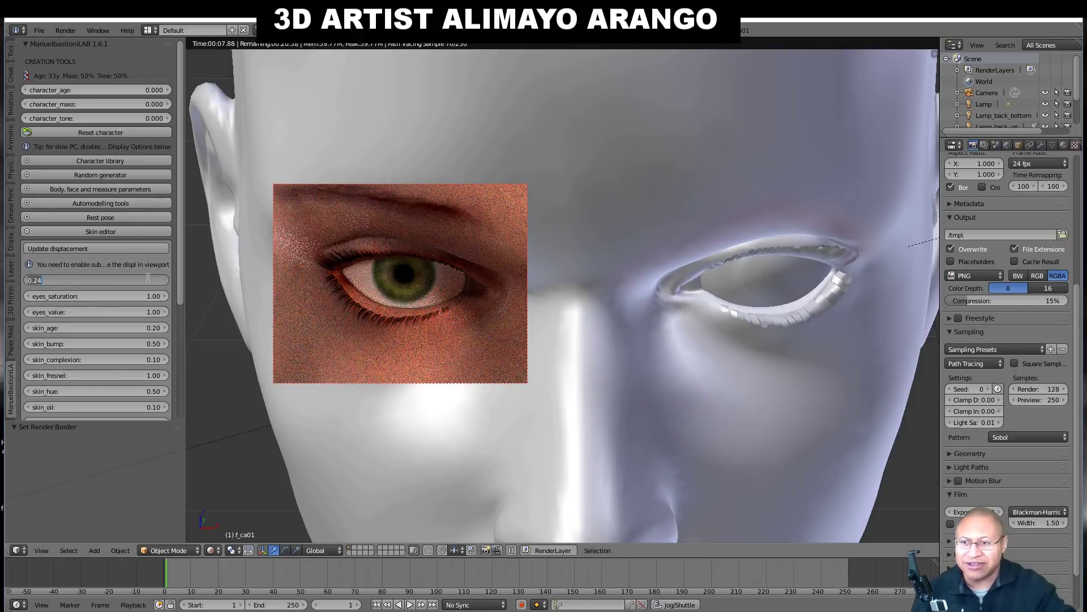
pyautogui.write('1')
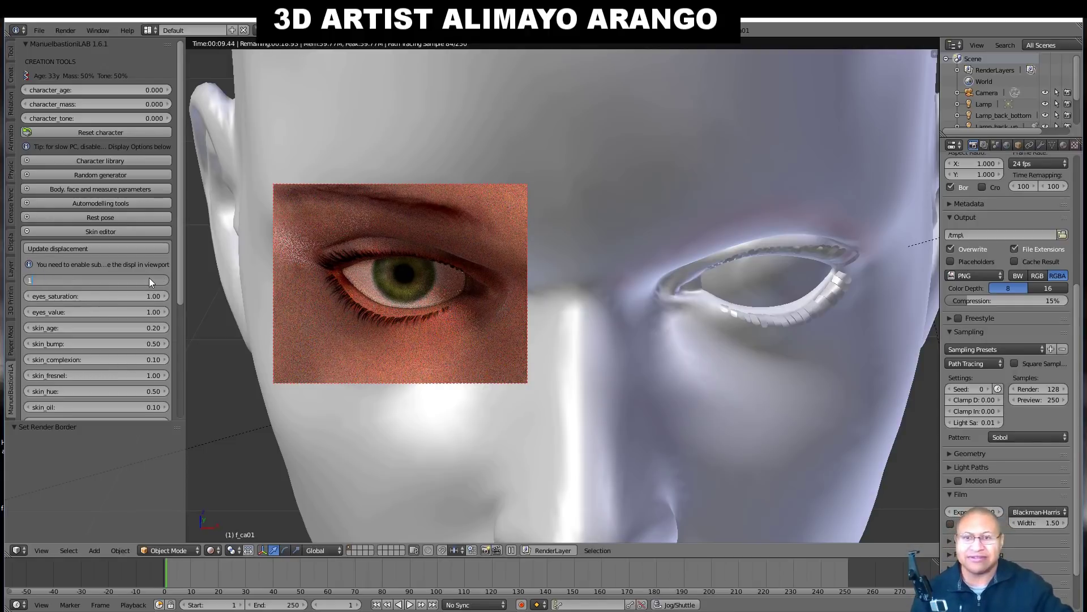
pyautogui.press('Return')
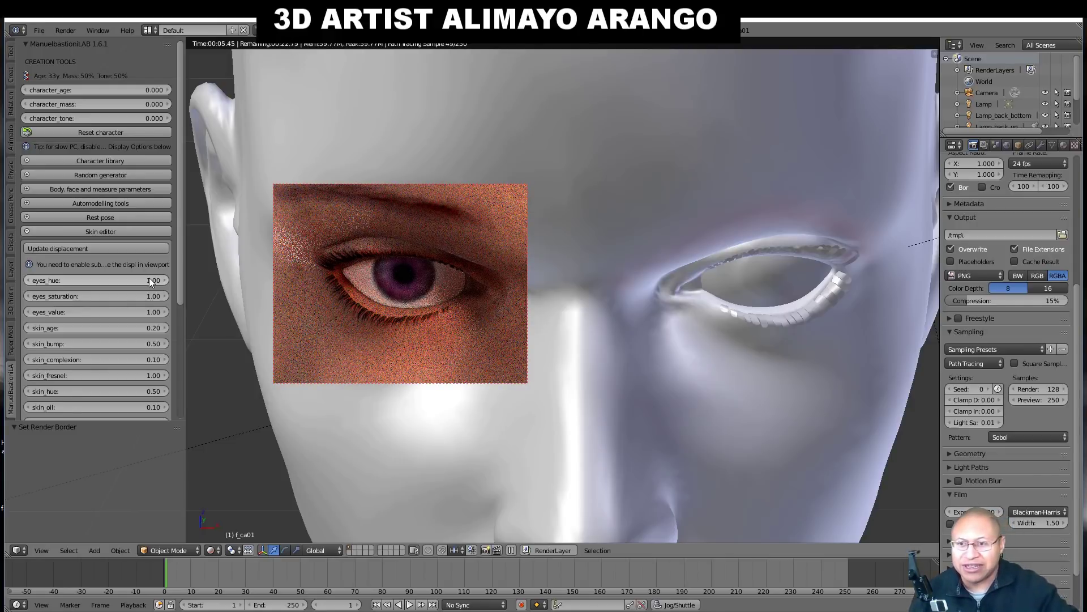
# Set the character's eye hue to 0.65.
pyautogui.doubleClick(149, 280)
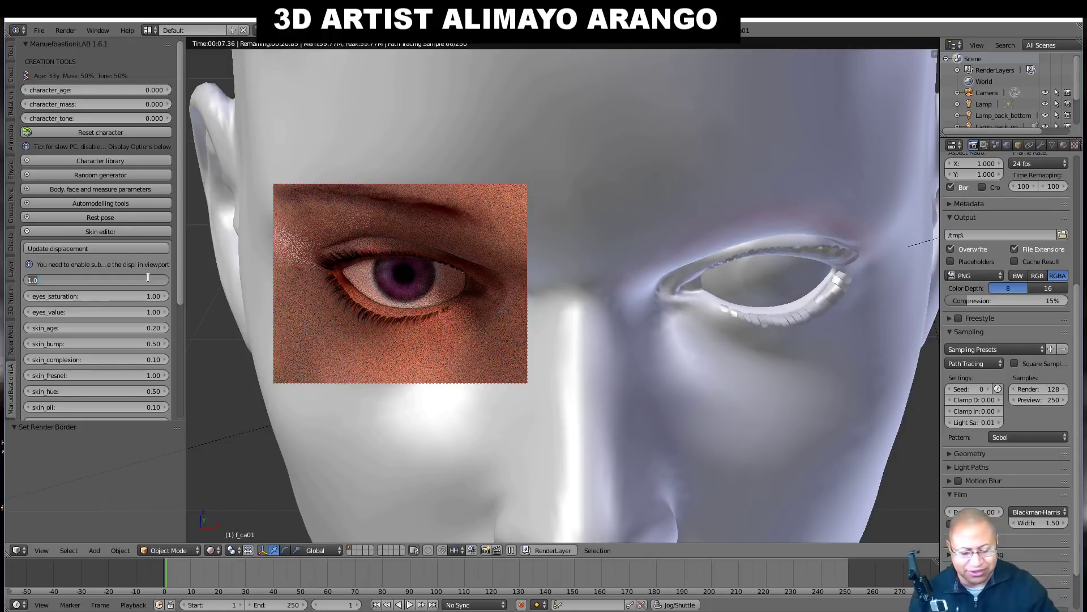
pyautogui.write('.65')
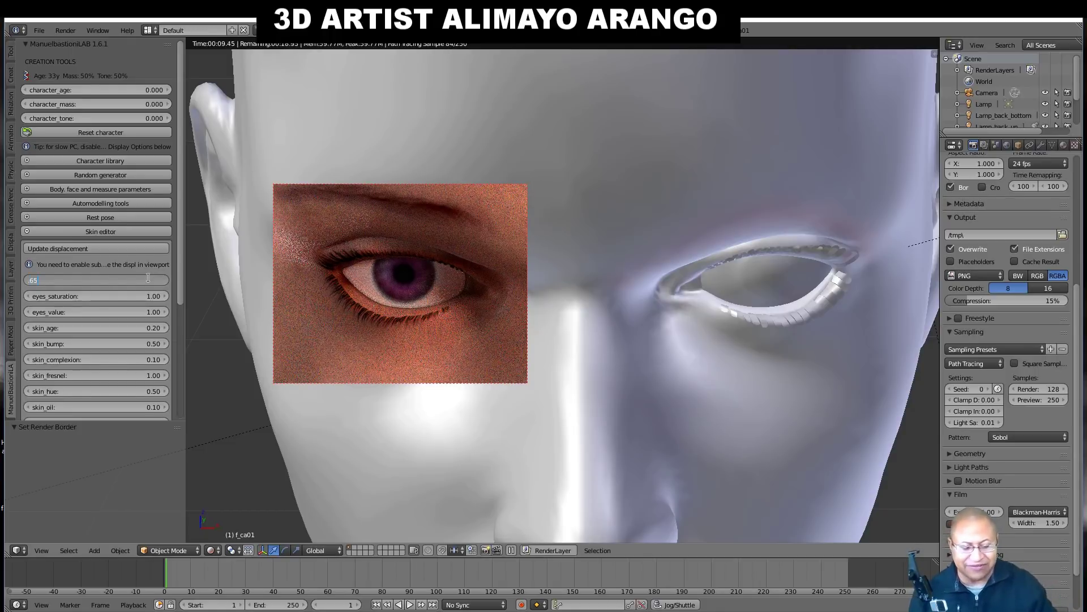
pyautogui.press('Return')
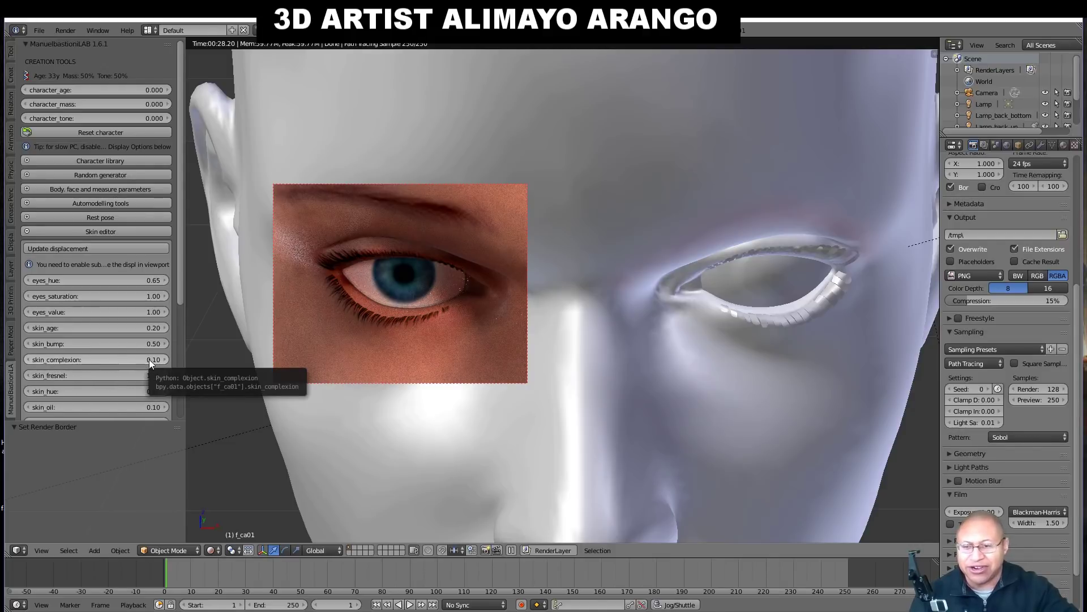
# Try skin hues of 0.65 and 0.02 on the character and undo both changes.
pyautogui.click(86, 391)
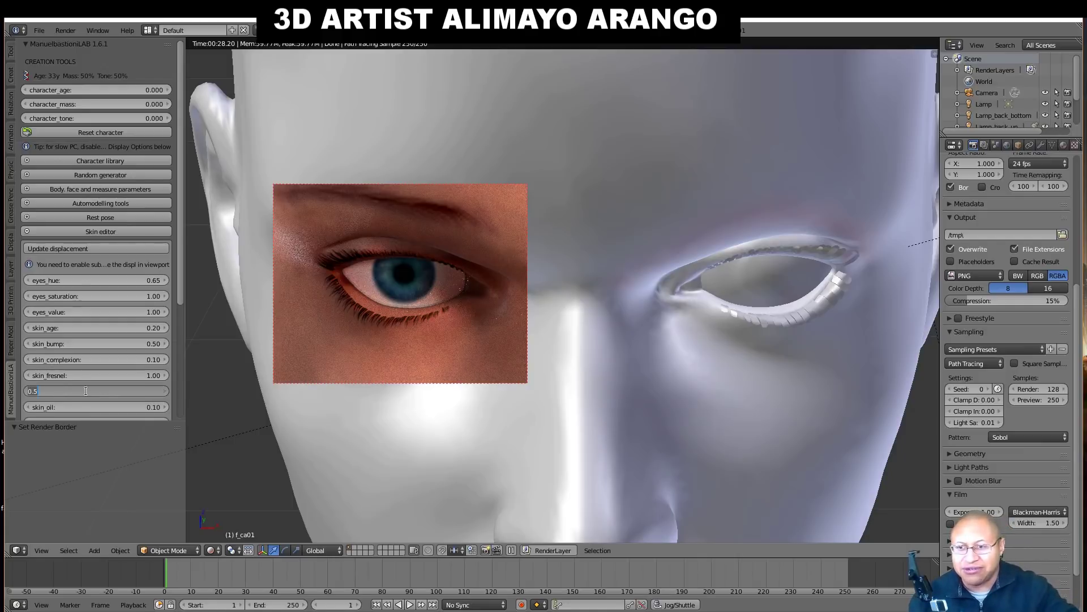
pyautogui.press('BackSpace')
pyautogui.write('.65')
pyautogui.press('Return')
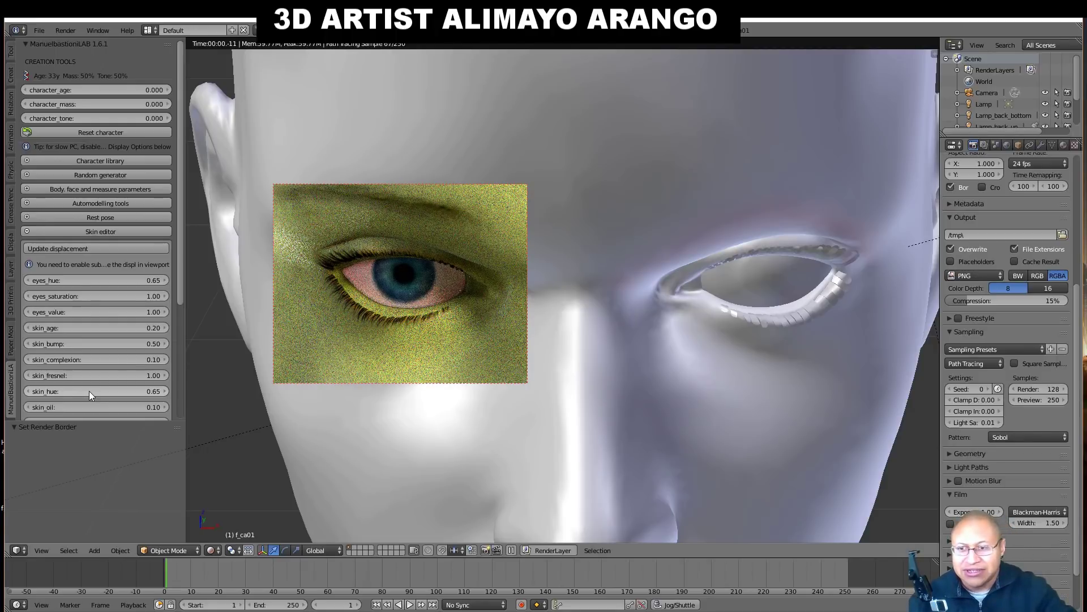
pyautogui.click(89, 391)
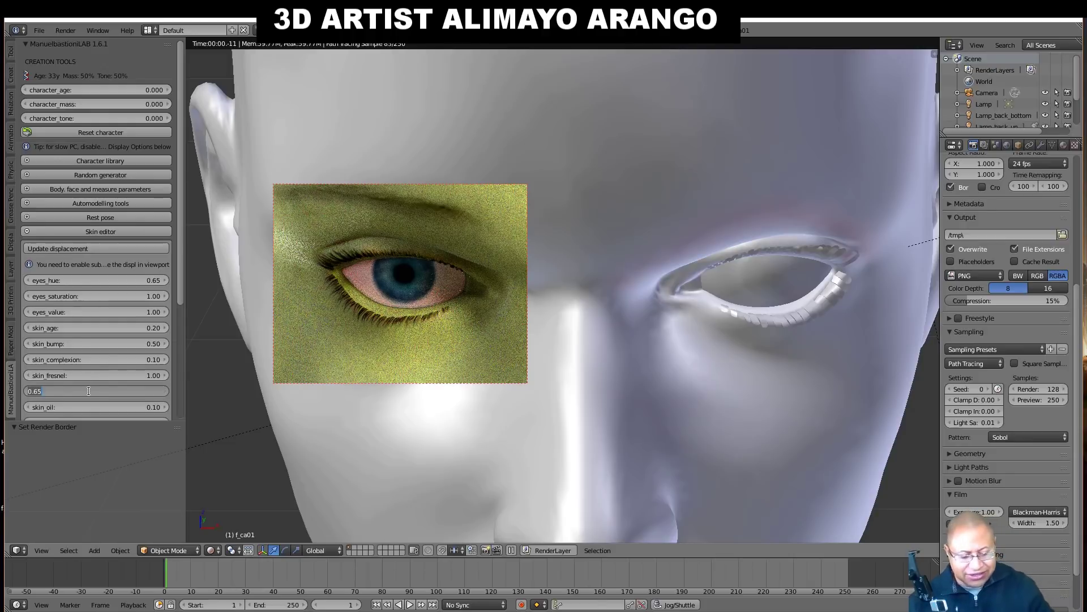
pyautogui.press('BackSpace')
pyautogui.write('02')
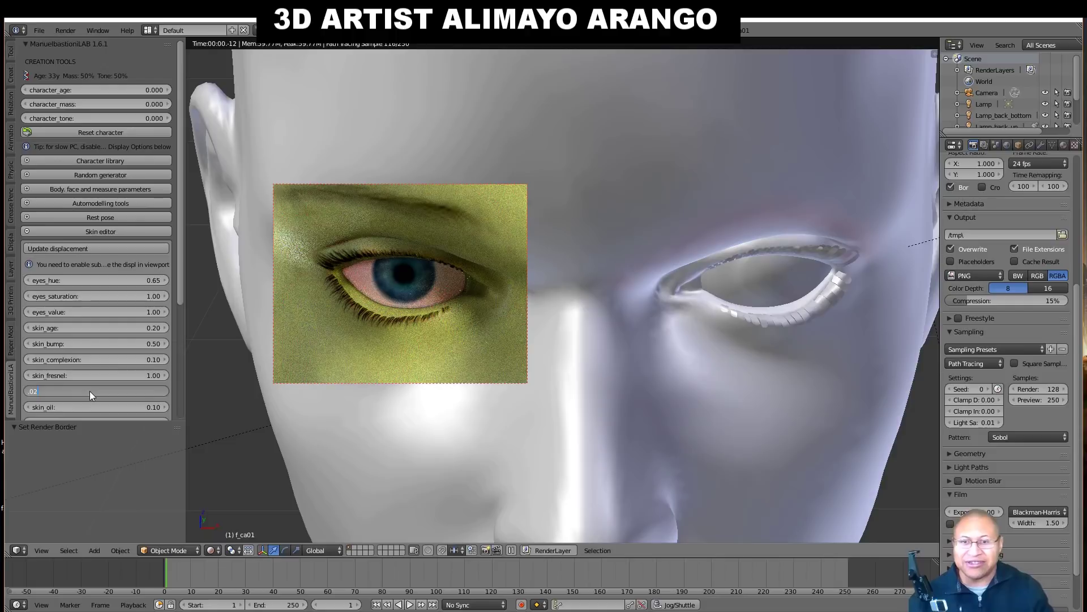
pyautogui.press('Return')
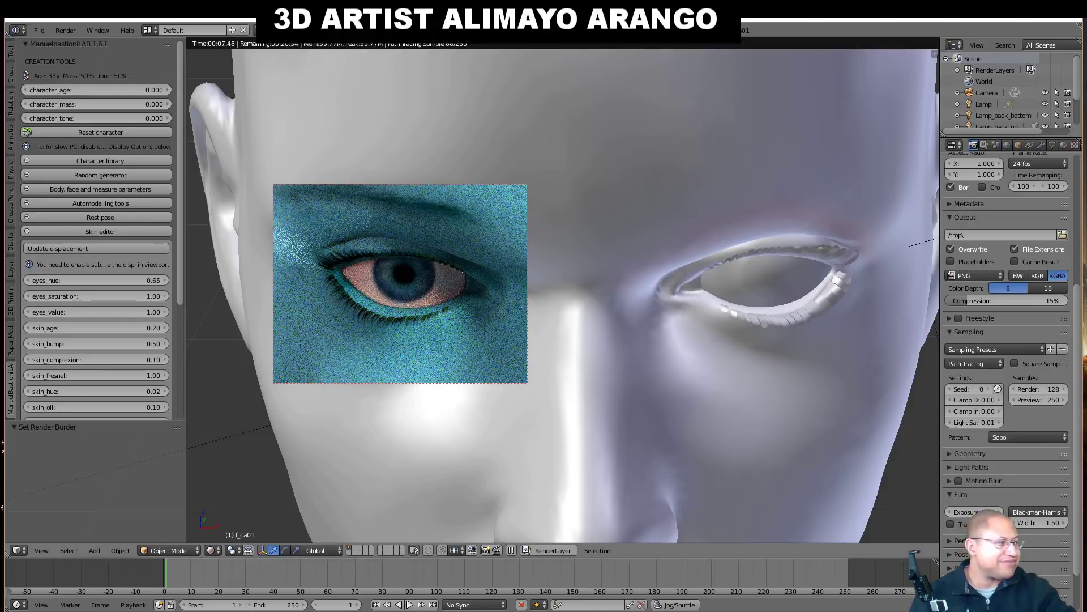
pyautogui.hotkey('ctrl', 'z')
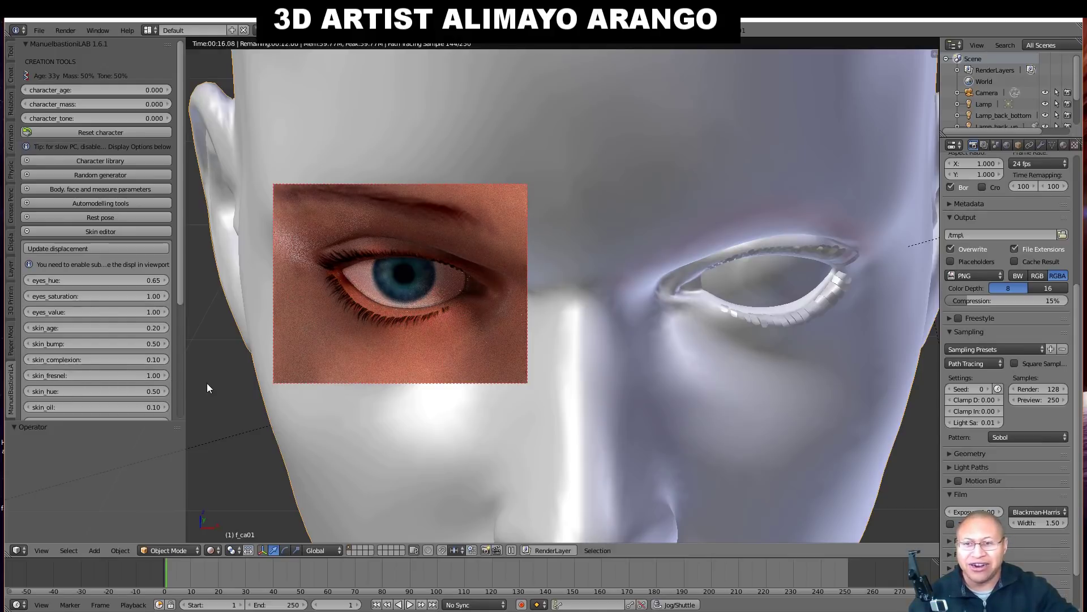
# Preview the character's skin once more with a hue of 0.65, followed by 0.02.
pyautogui.click(108, 391)
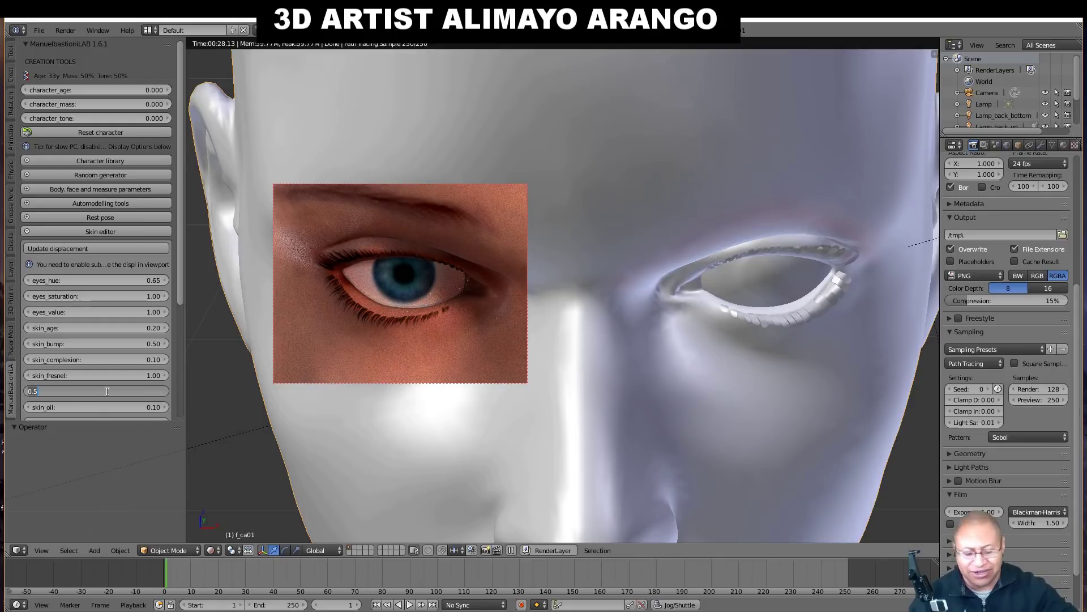
pyautogui.press('BackSpace')
pyautogui.write('.6')
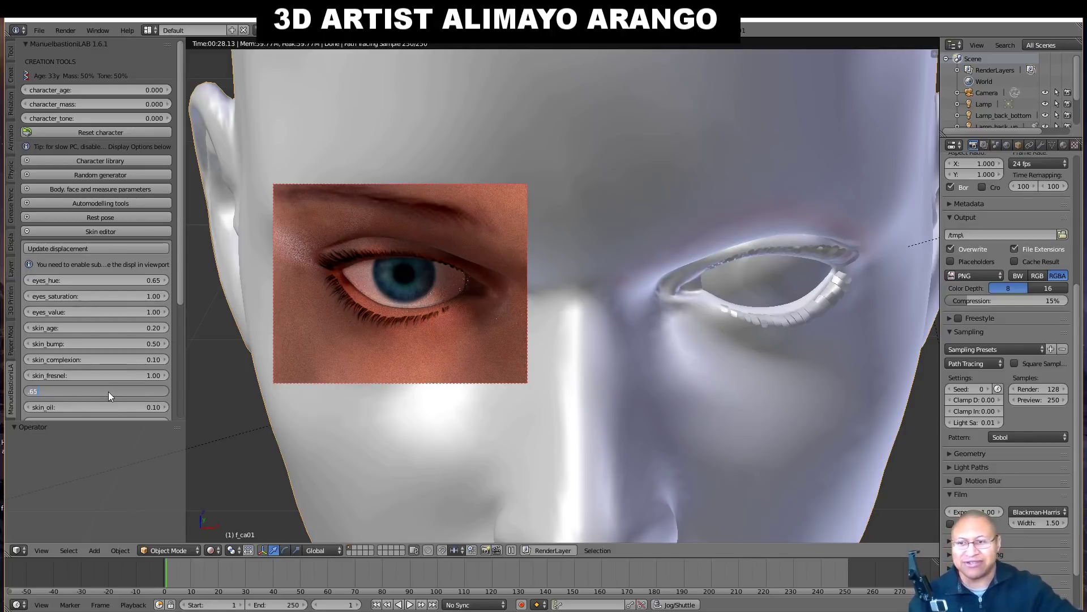
pyautogui.write('5')
pyautogui.press('Return')
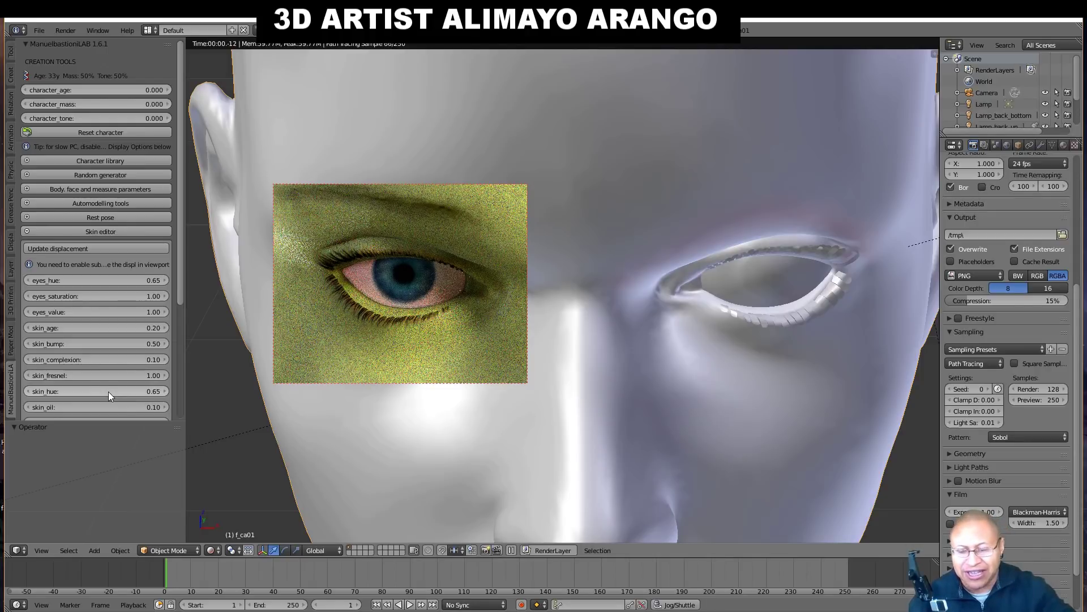
pyautogui.click(107, 392)
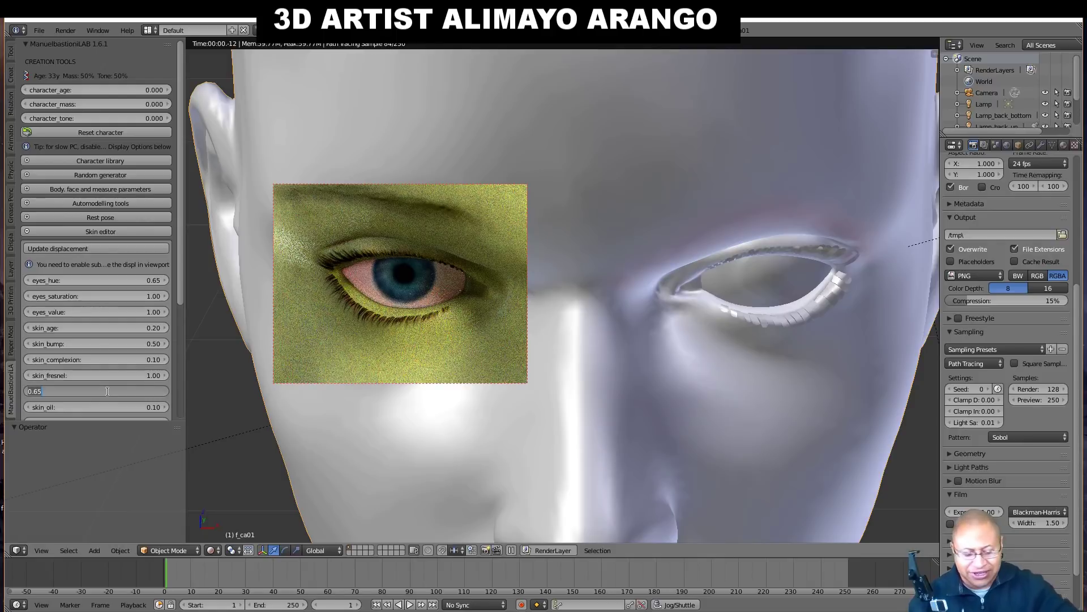
pyautogui.write('0')
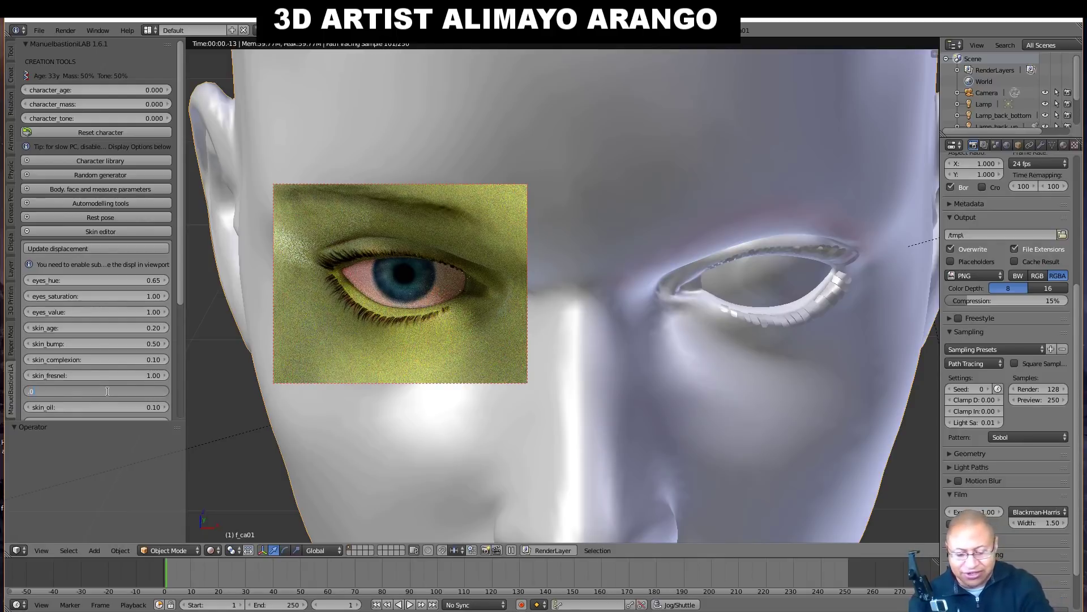
pyautogui.write('.02')
pyautogui.press('Return')
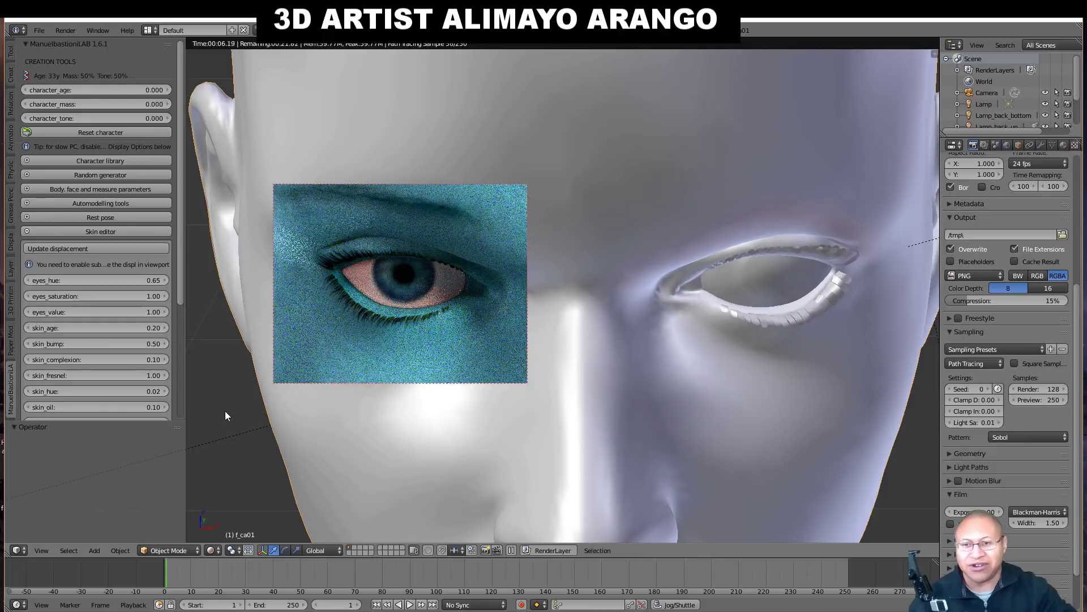
# Restore the skin hue to 0.5 and frame the whole head within the camera view.
pyautogui.click(156, 391)
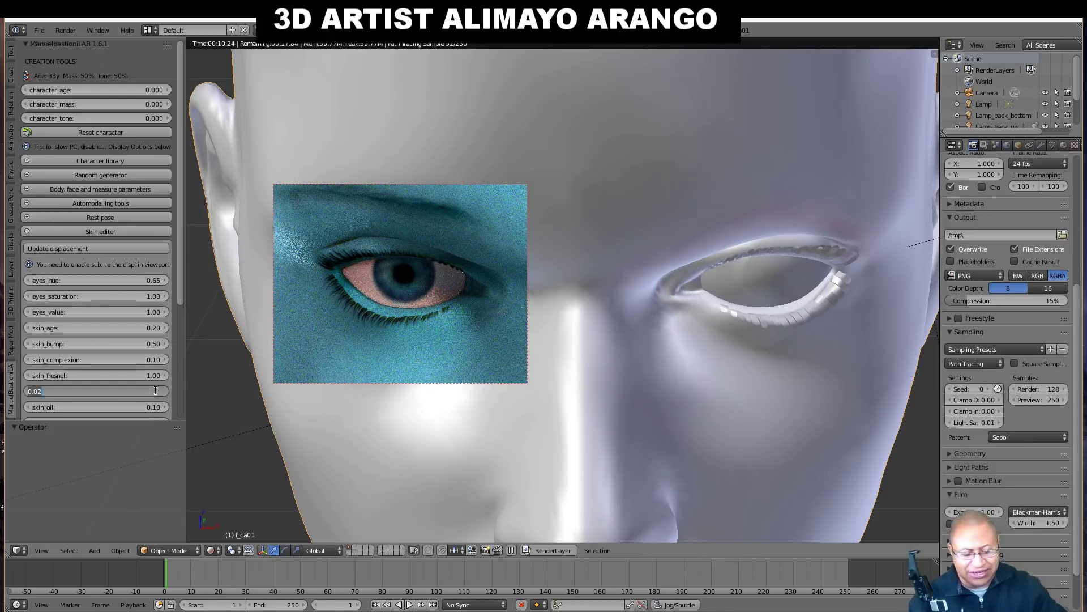
pyautogui.write('.5')
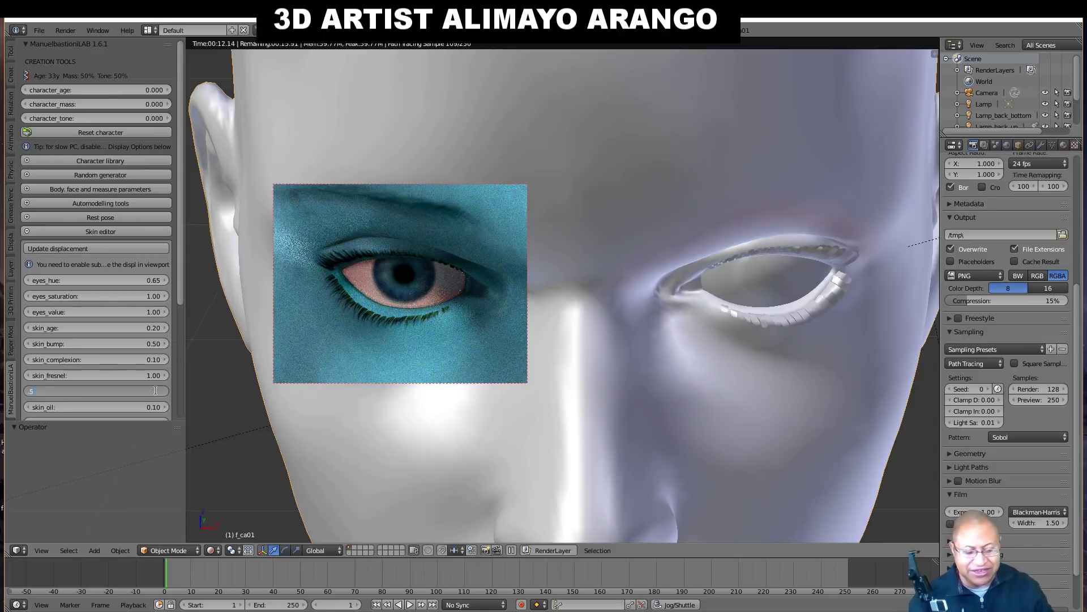
pyautogui.press('Return')
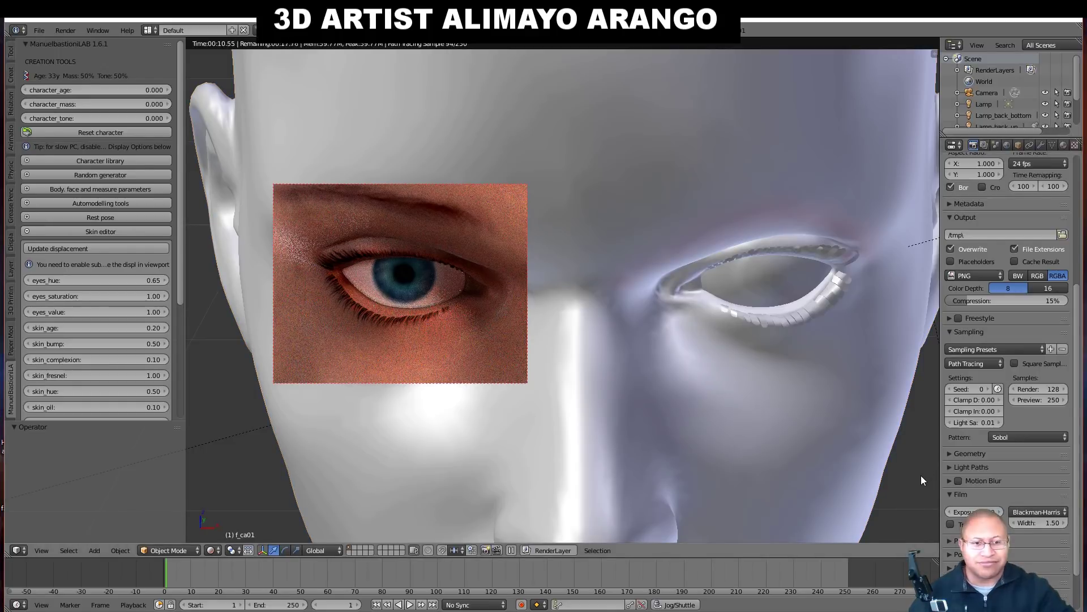
pyautogui.scroll(-4, 909, 469)
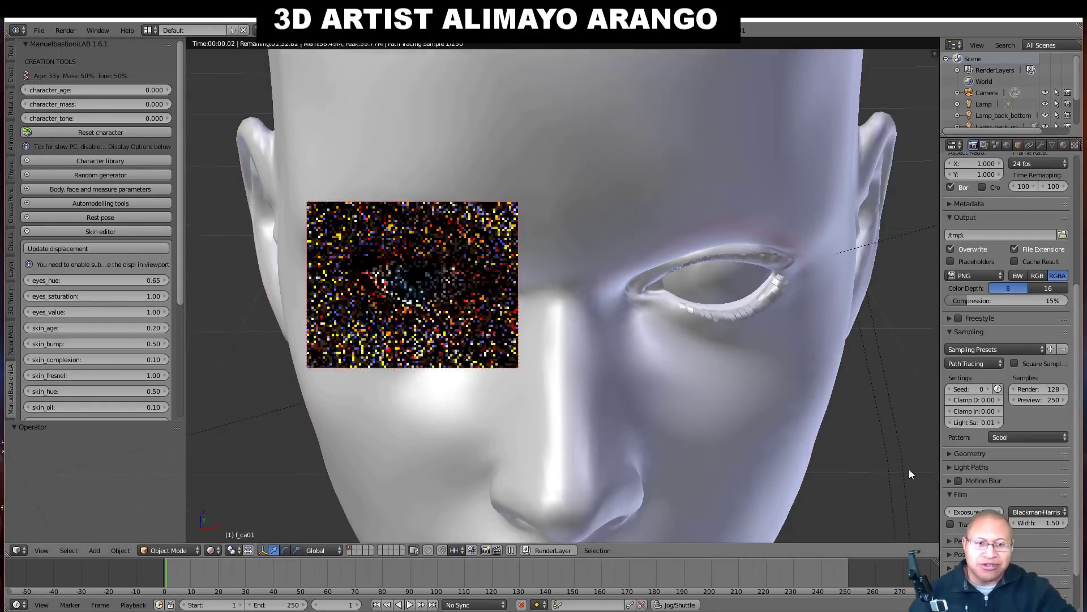
pyautogui.scroll(-4, 891, 468)
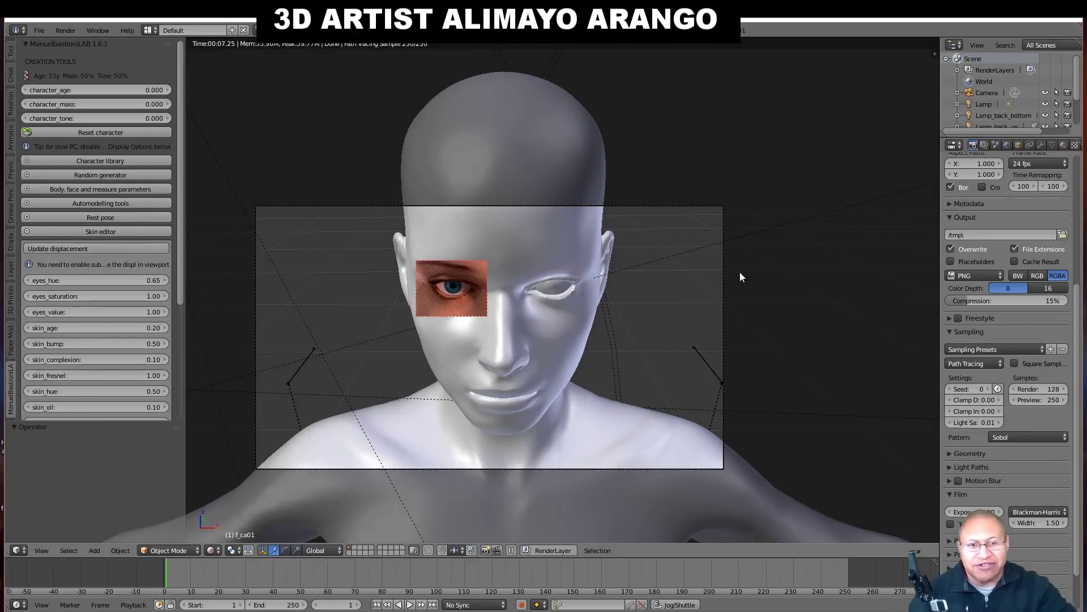
# Clear the render border around the eye to preview the whole camera frame, and return the viewport to solid shading.
pyautogui.hotkey('ctrl', 'b')
pyautogui.click(758, 295)
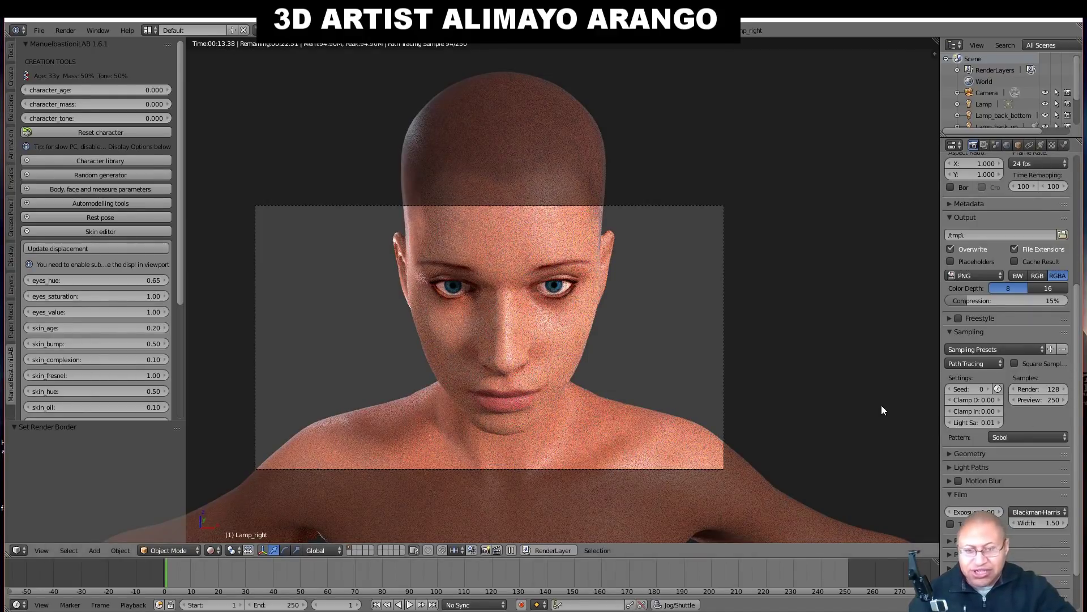
pyautogui.hotkey('shift', 'z')
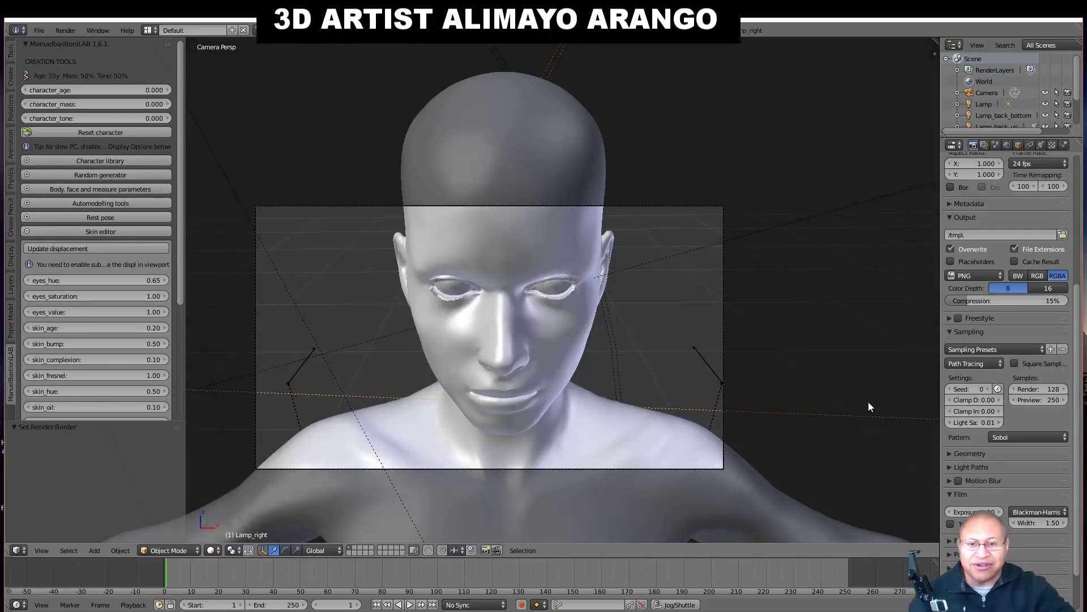
# Lock the camera to the view, pull it back to include the upper body and arms, and unlock it again.
pyautogui.scroll(-2, 843, 361)
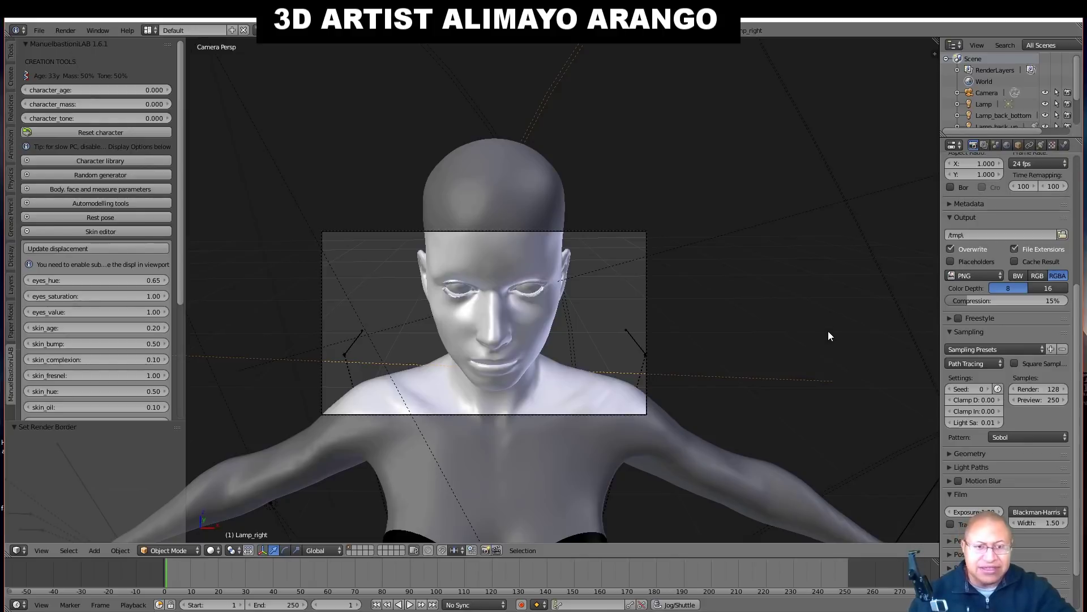
pyautogui.press('n')
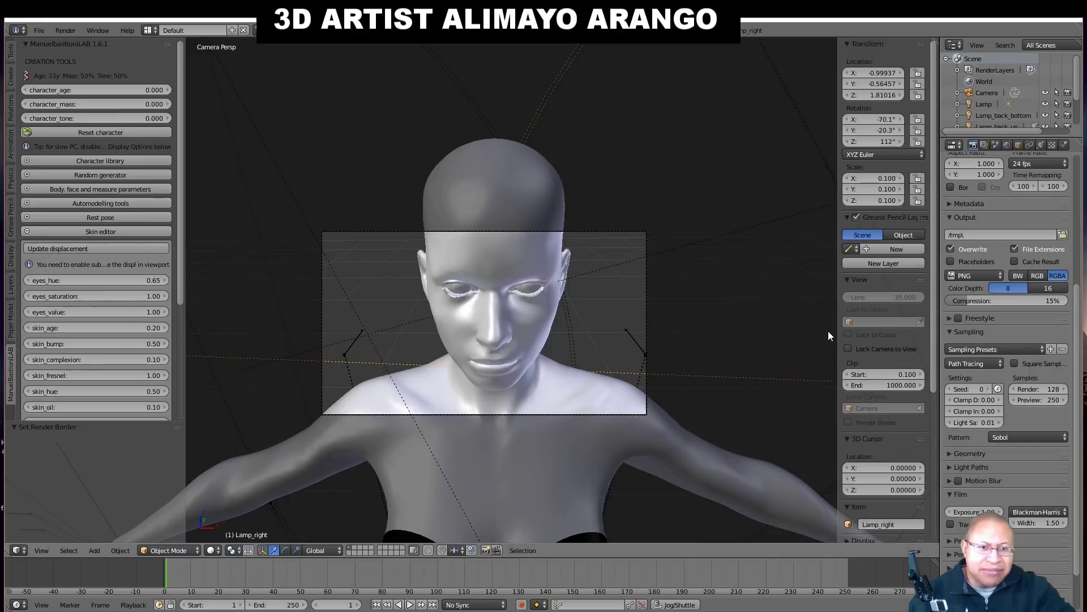
pyautogui.click(848, 349)
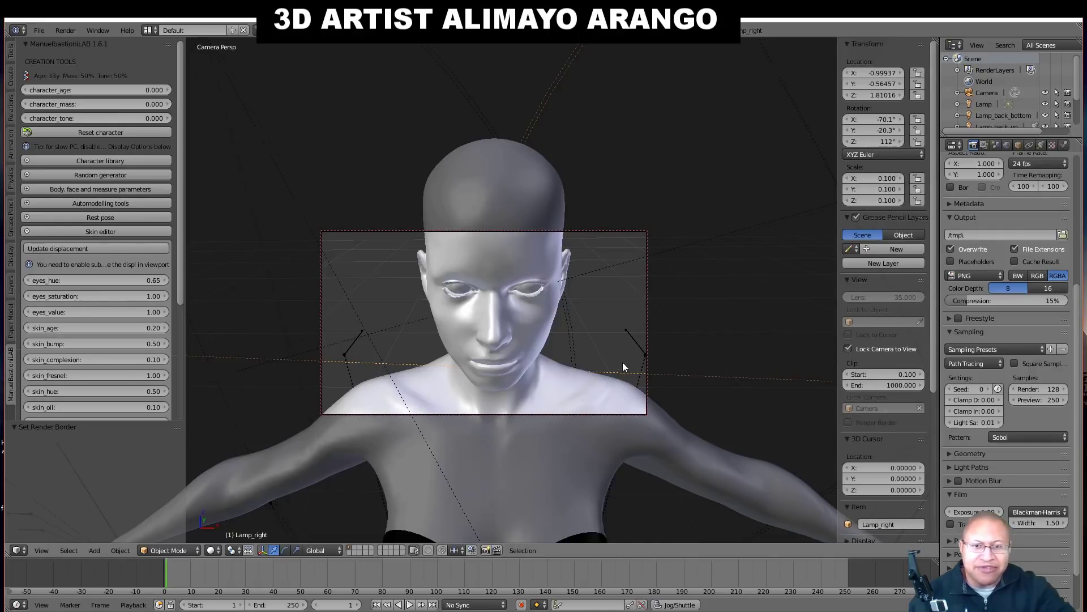
pyautogui.scroll(-5, 620, 359)
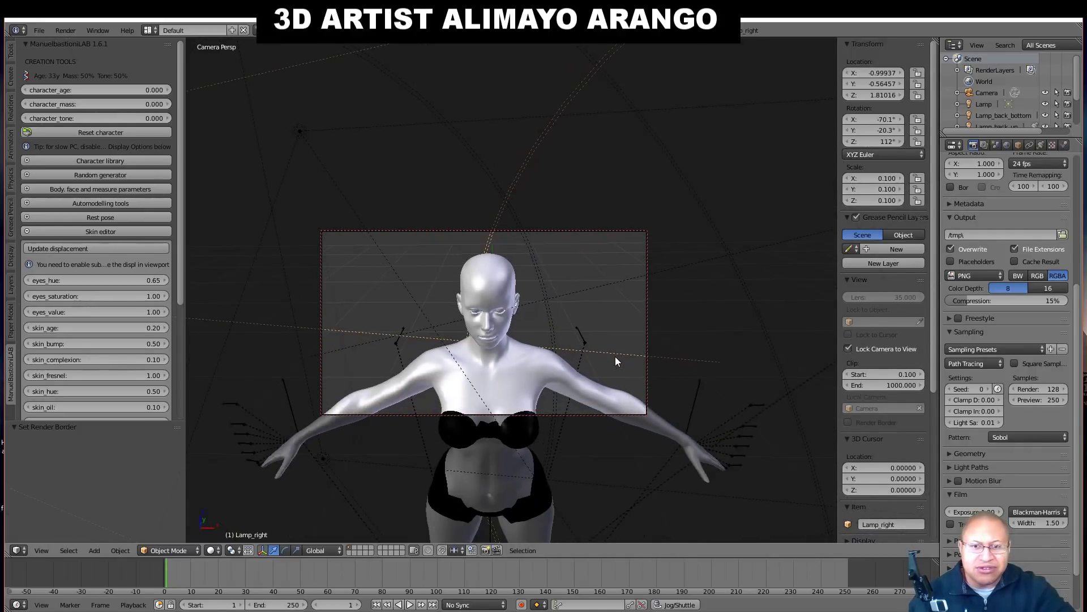
pyautogui.click(848, 349)
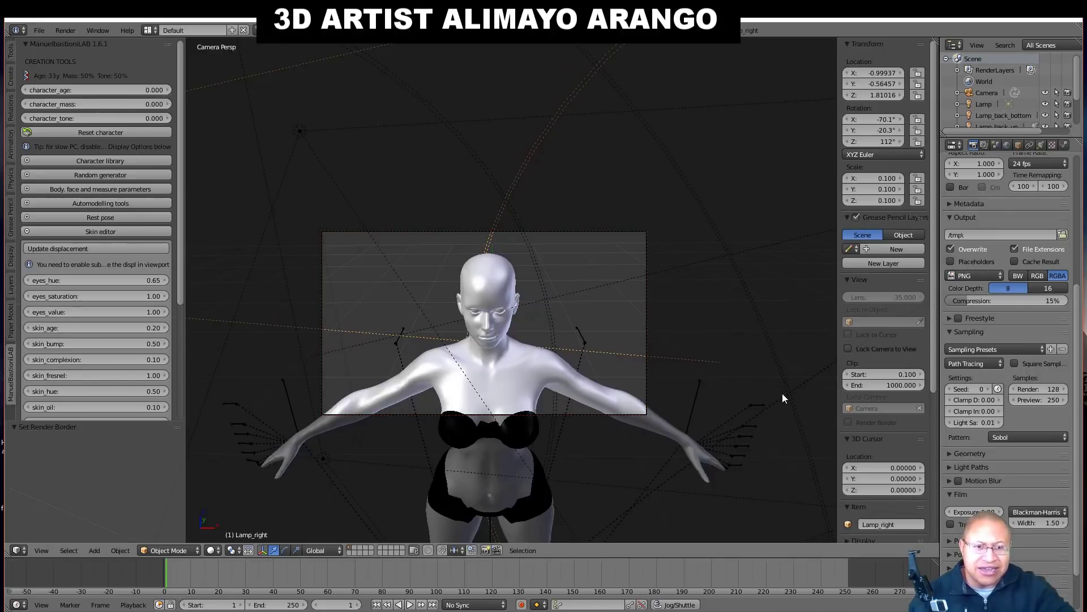
pyautogui.press('n')
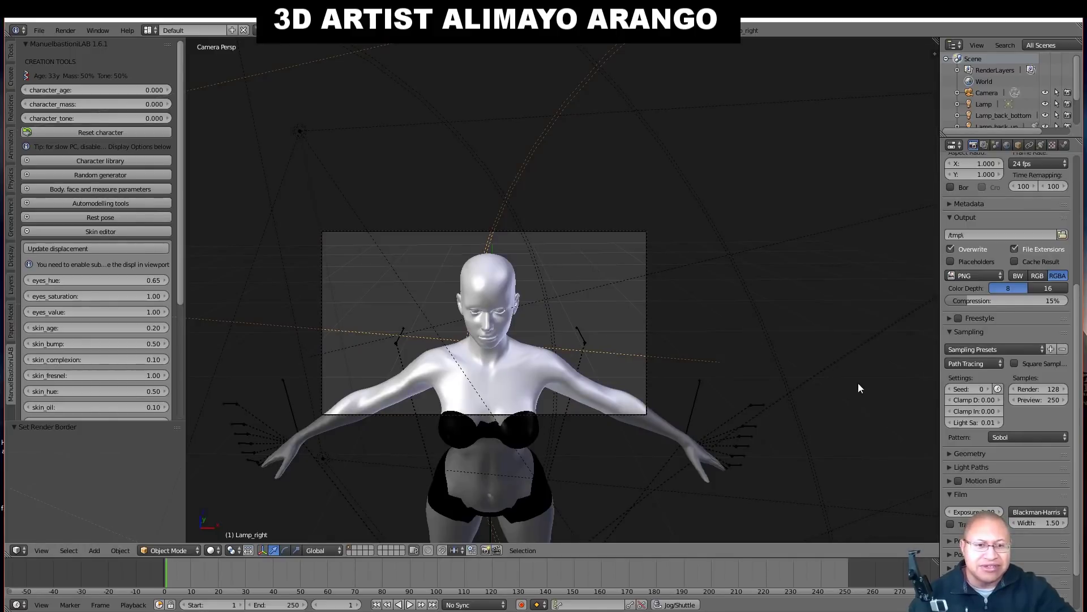
# Finalize the character with saving of images and the backup character turned off.
pyautogui.moveTo(602, 455); pyautogui.dragTo(733, 420, button='middle')
pyautogui.scroll(2, 734, 408)
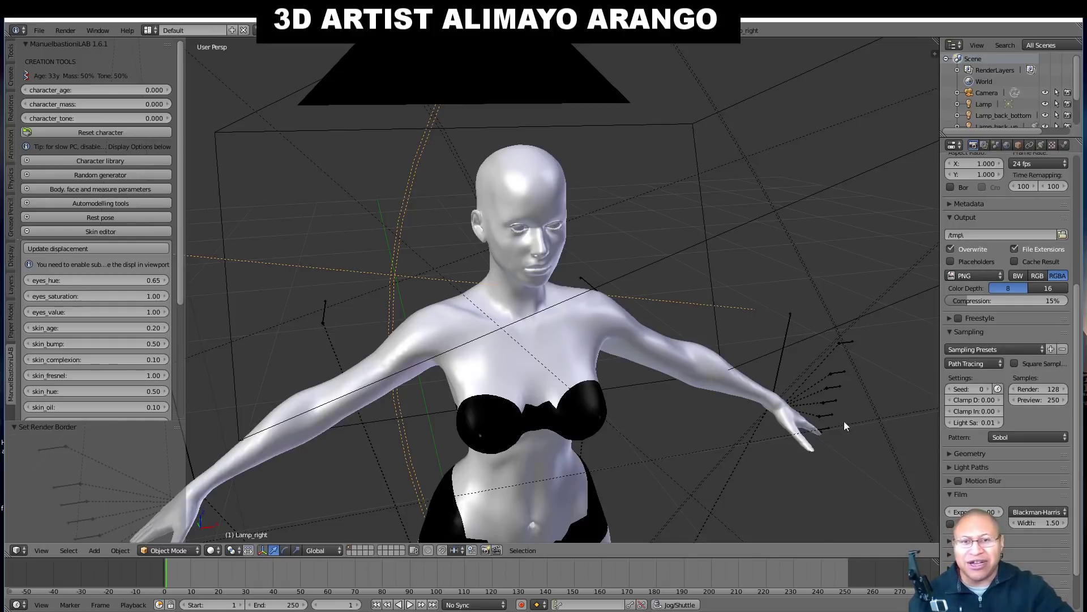
pyautogui.moveTo(181, 265); pyautogui.dragTo(185, 395)
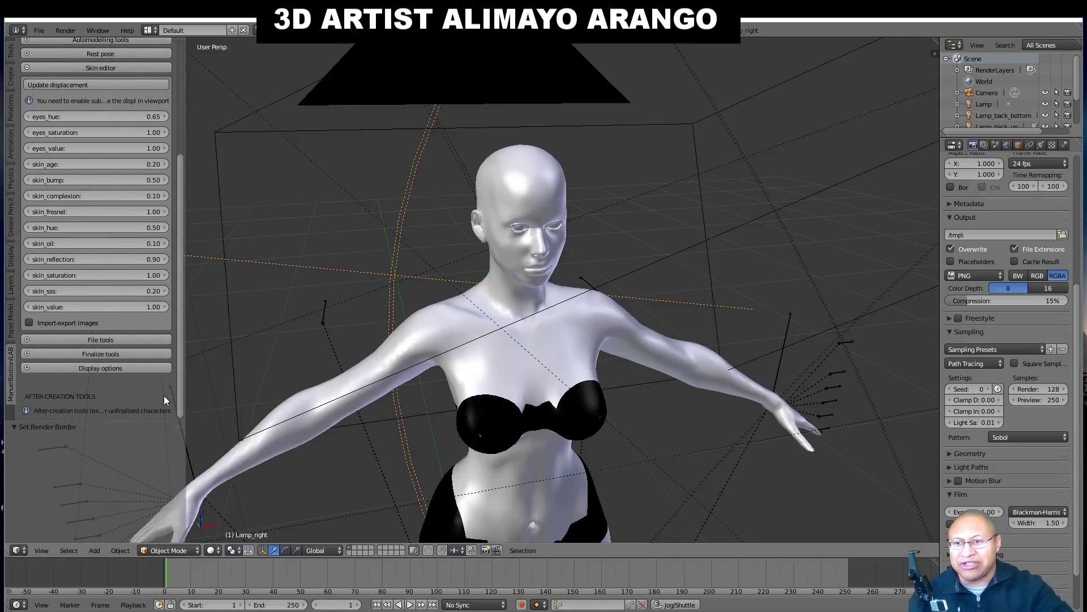
pyautogui.click(141, 353)
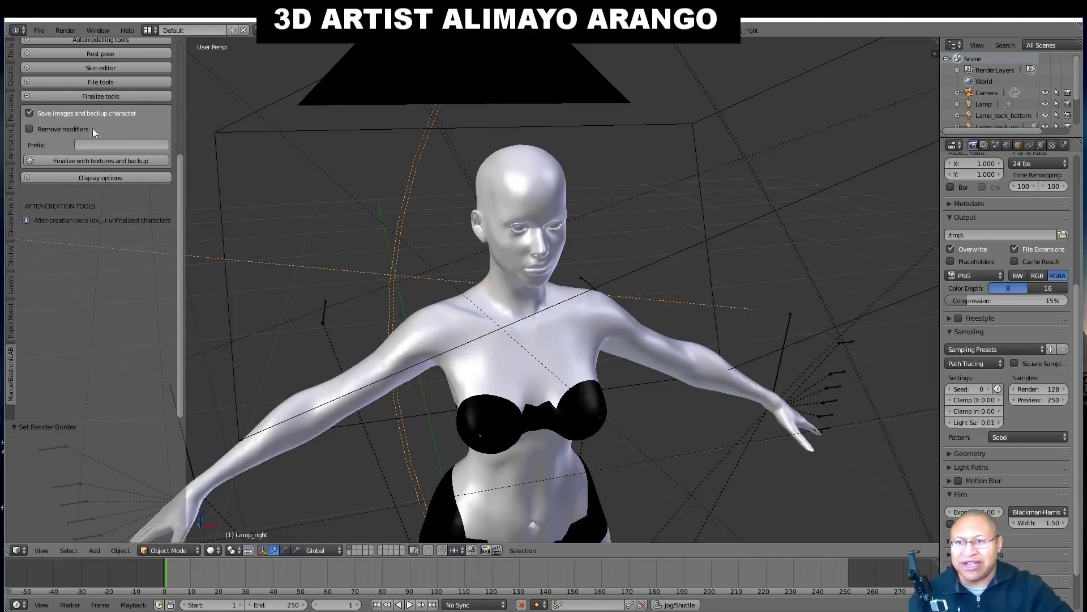
pyautogui.click(30, 113)
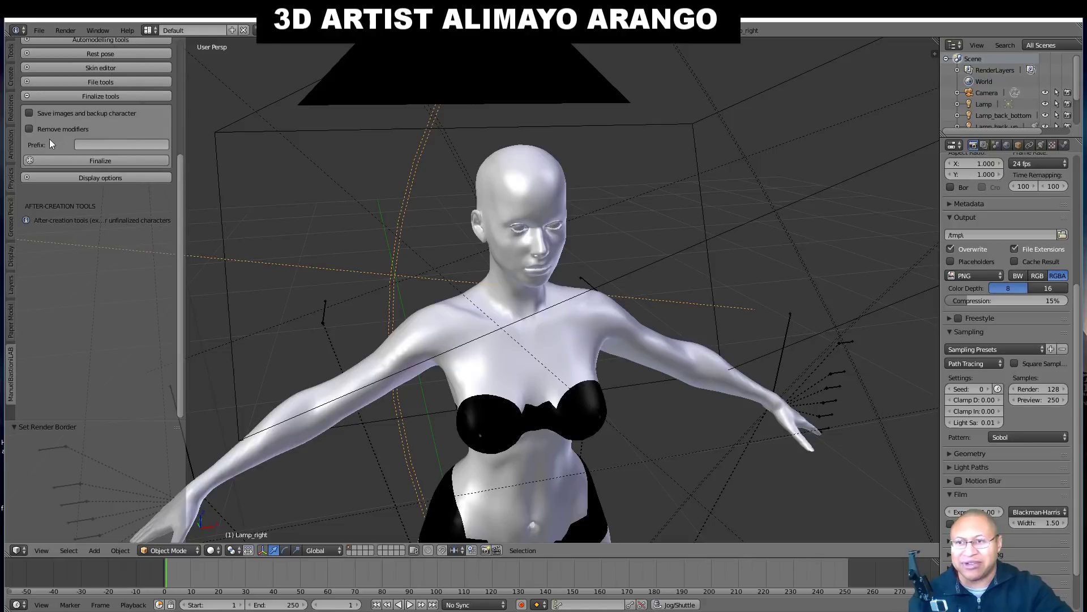
pyautogui.click(135, 161)
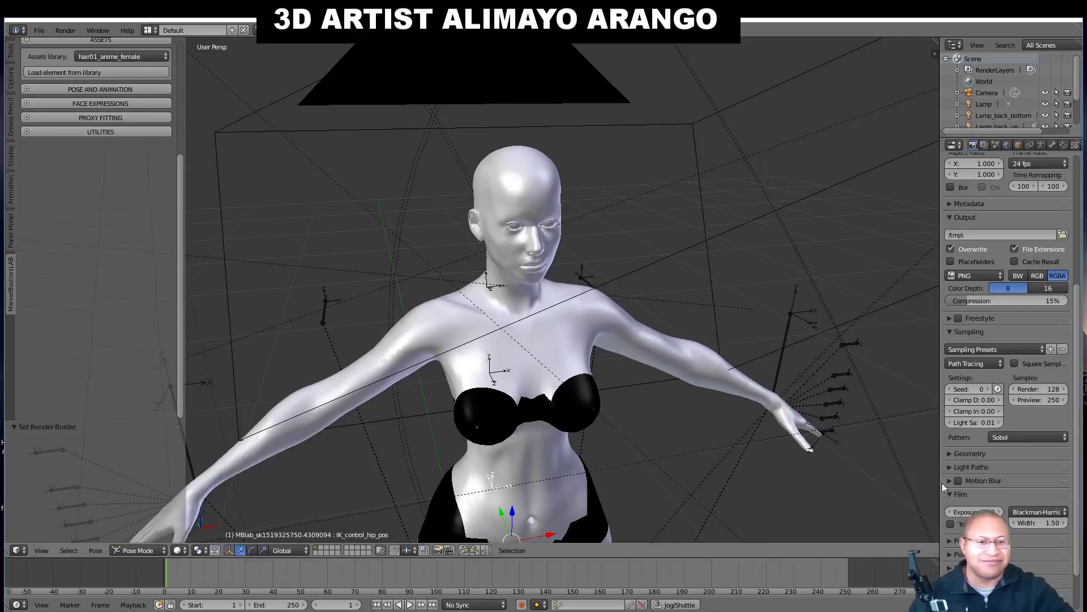
pyautogui.click(1047, 366)
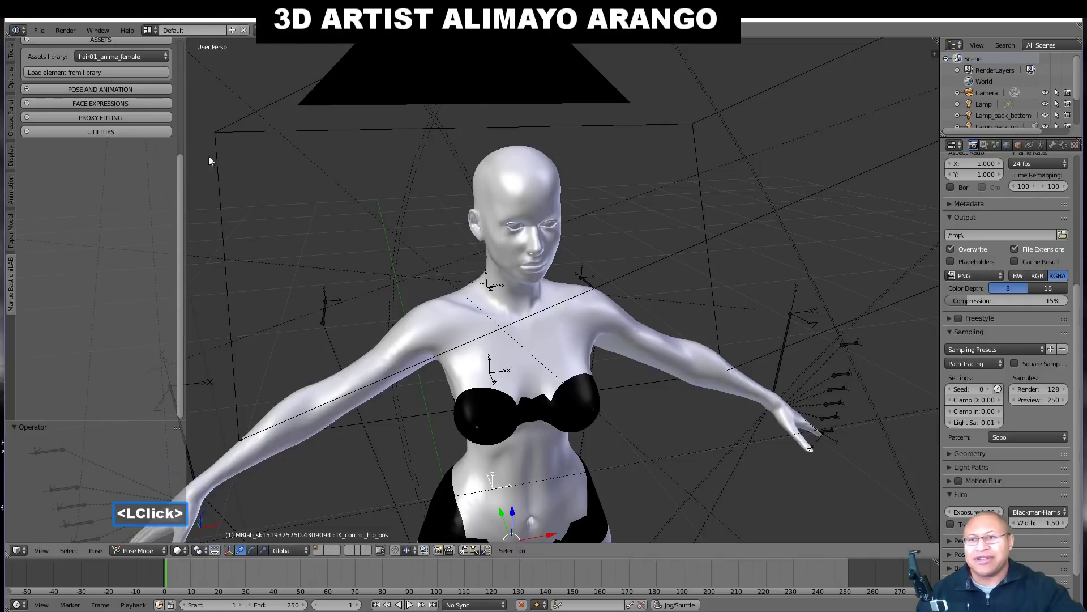
# Load the hair01_human_female hair from the assets library onto the finalized character.
pyautogui.moveTo(180, 181); pyautogui.dragTo(183, 78)
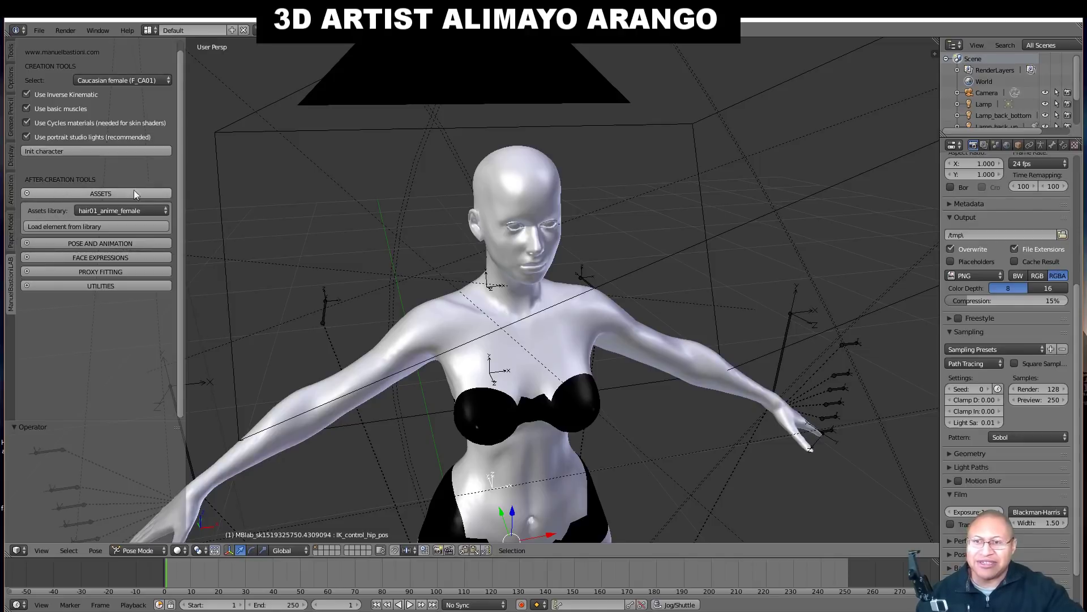
pyautogui.click(165, 212)
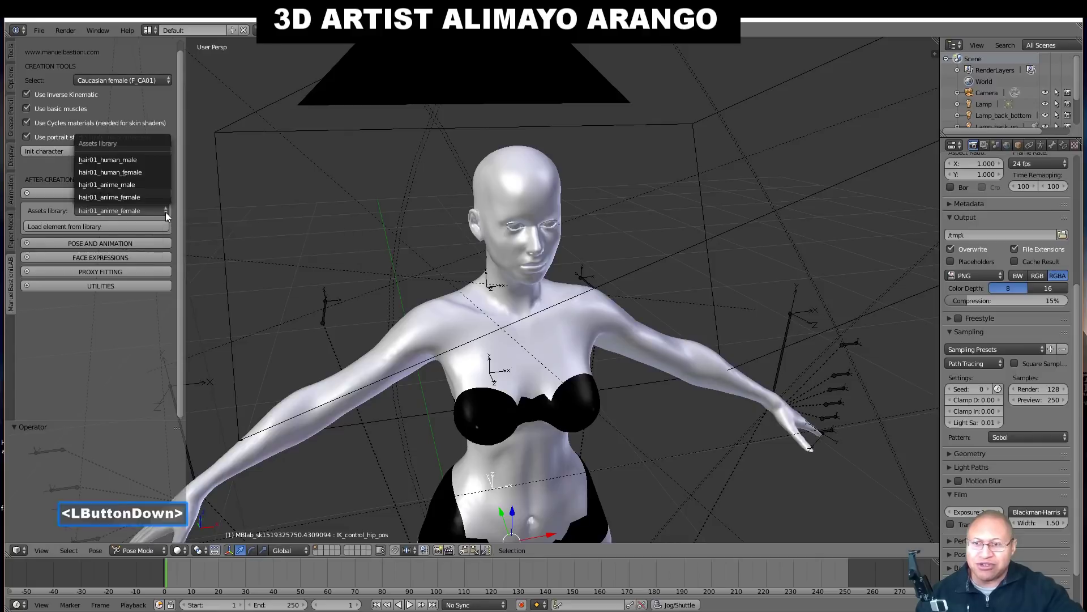
pyautogui.click(148, 172)
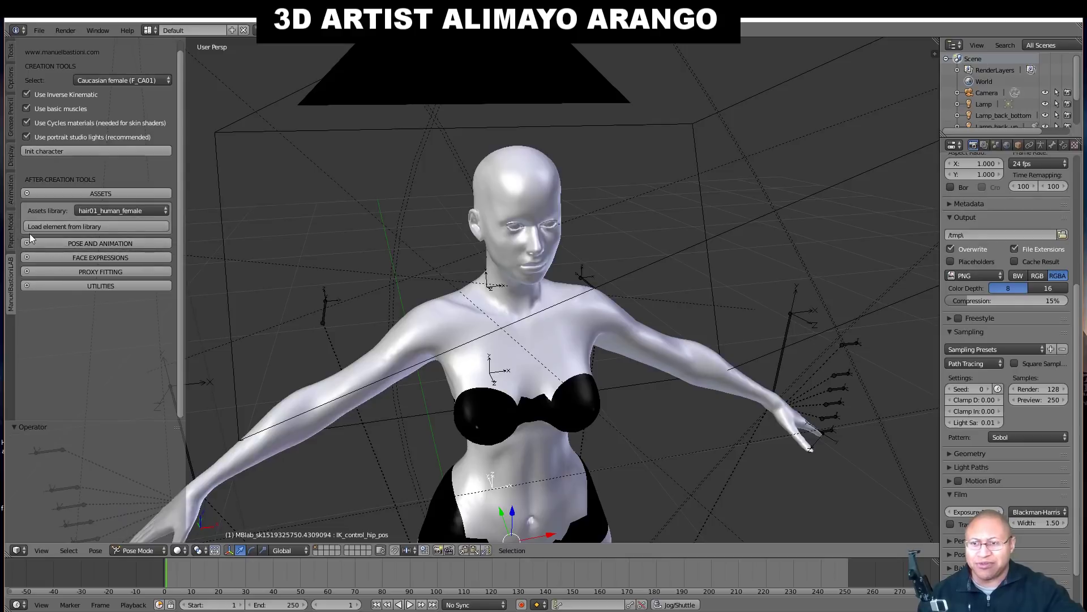
pyautogui.click(150, 226)
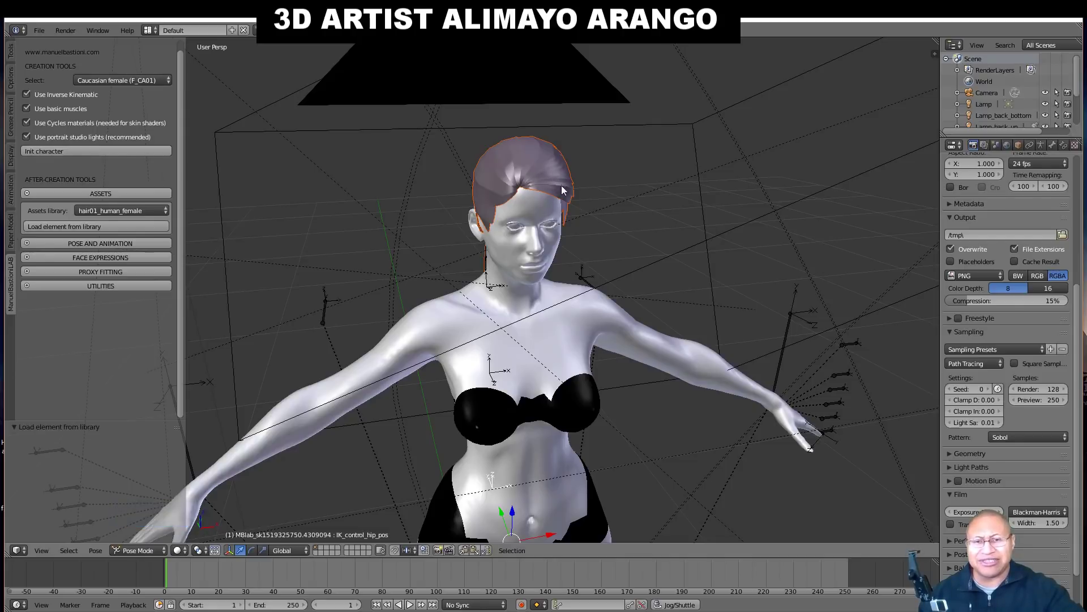
pyautogui.moveTo(646, 226); pyautogui.dragTo(614, 254, button='middle')
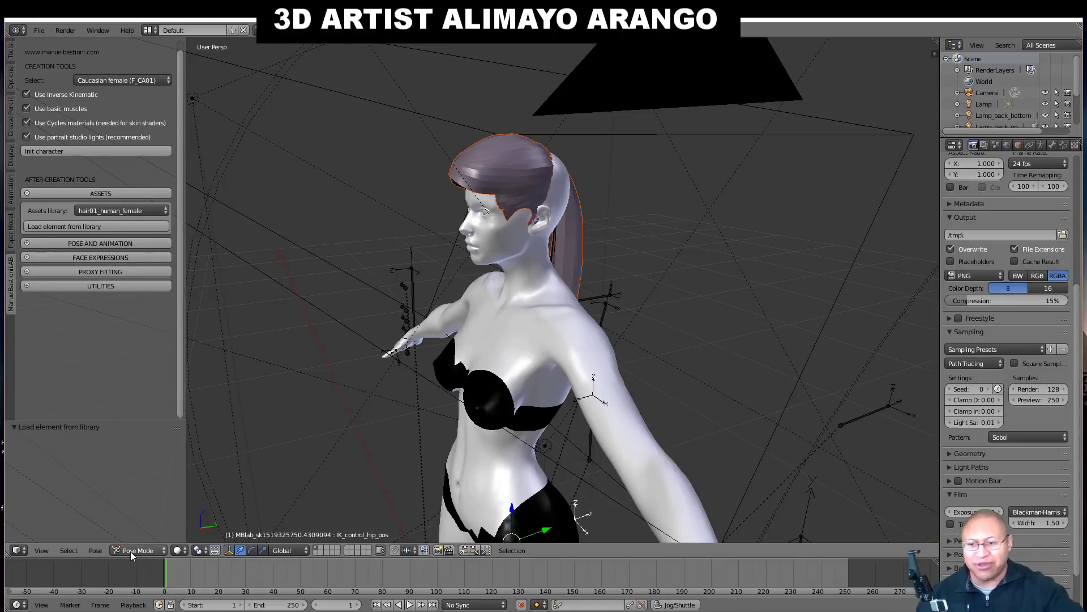
# Switch to Object Mode and set the origin of the hair mesh to its geometry.
pyautogui.click(164, 552)
pyautogui.click(164, 538)
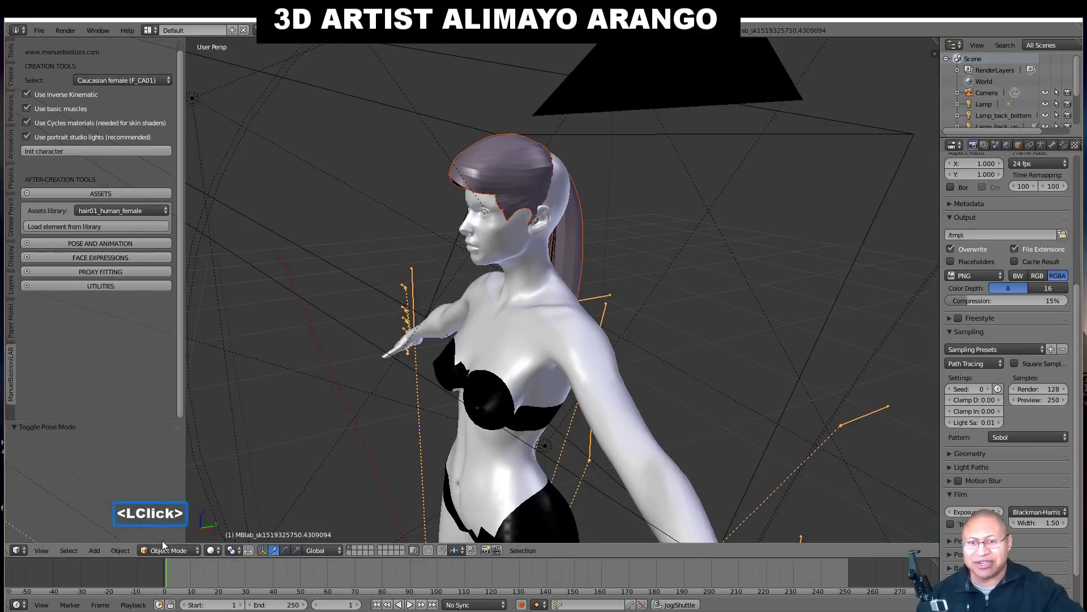
pyautogui.scroll(-3, 715, 249)
pyautogui.scroll(-6, 715, 243)
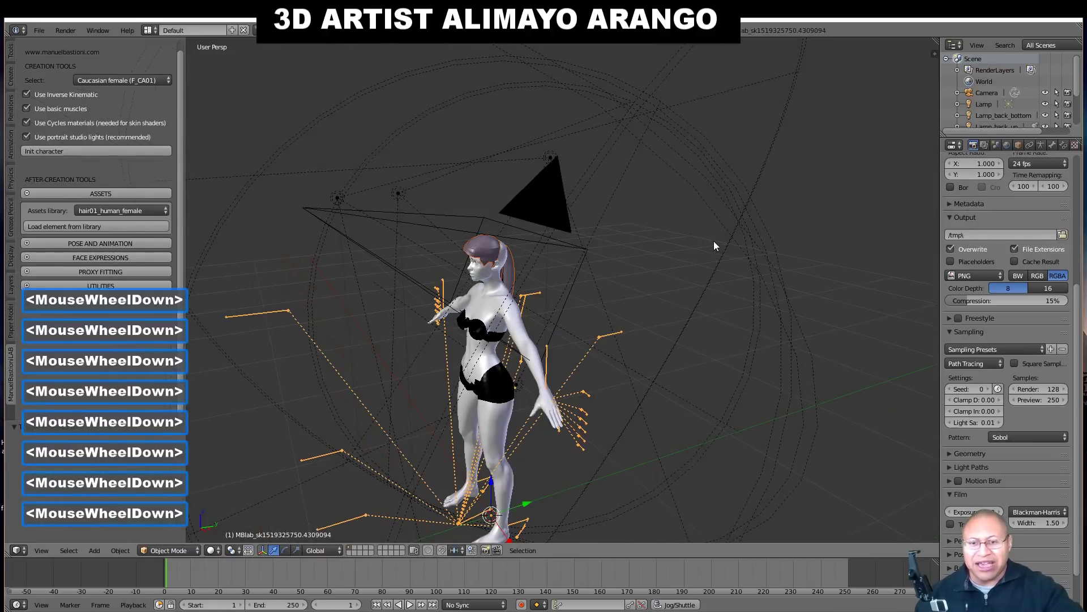
pyautogui.click(490, 248)
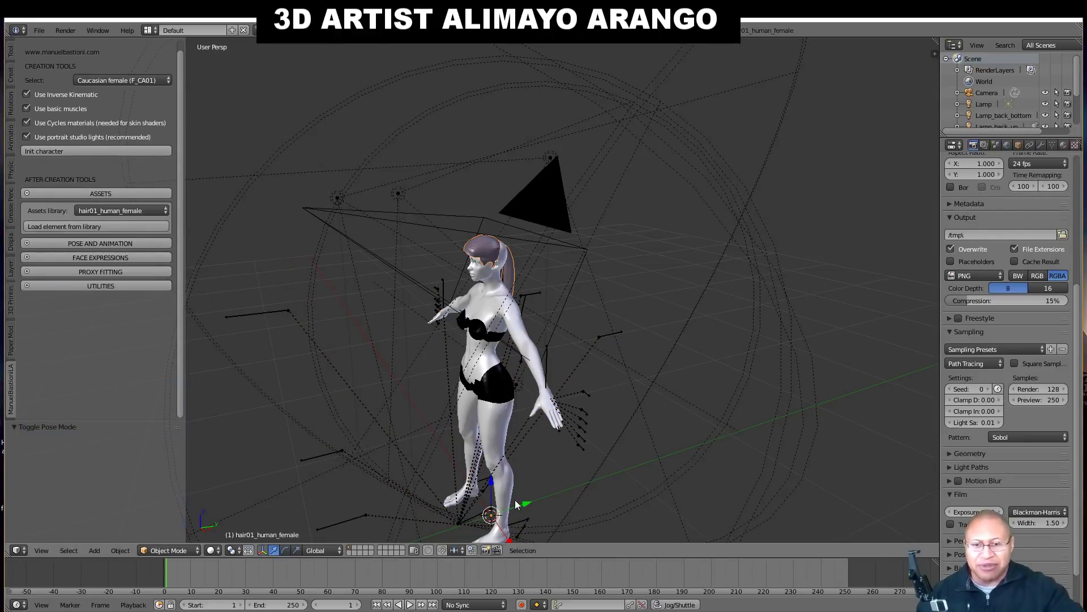
pyautogui.click(119, 548)
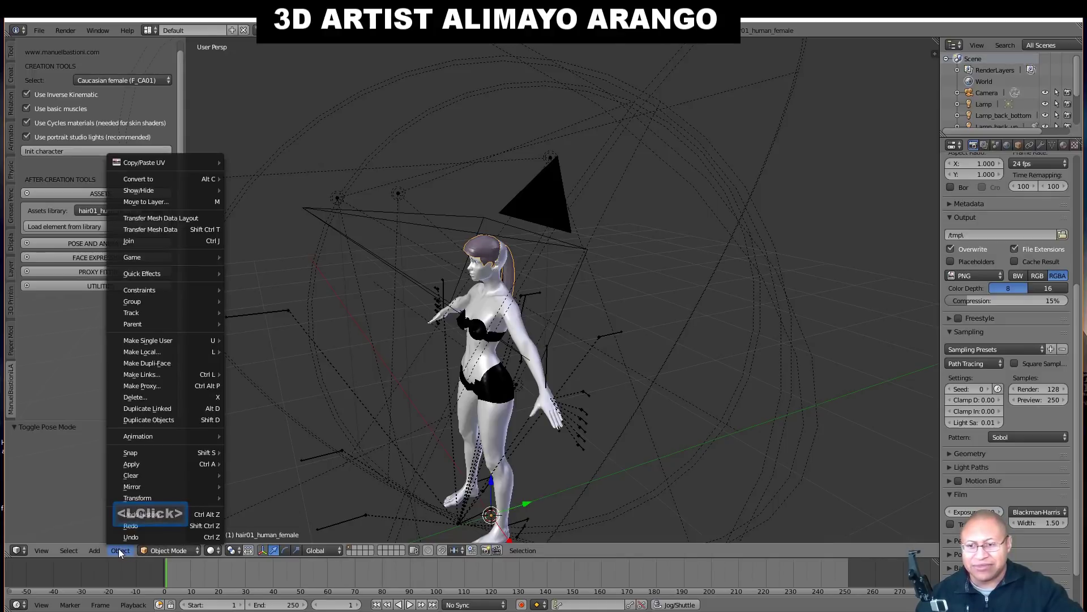
pyautogui.moveTo(158, 498)
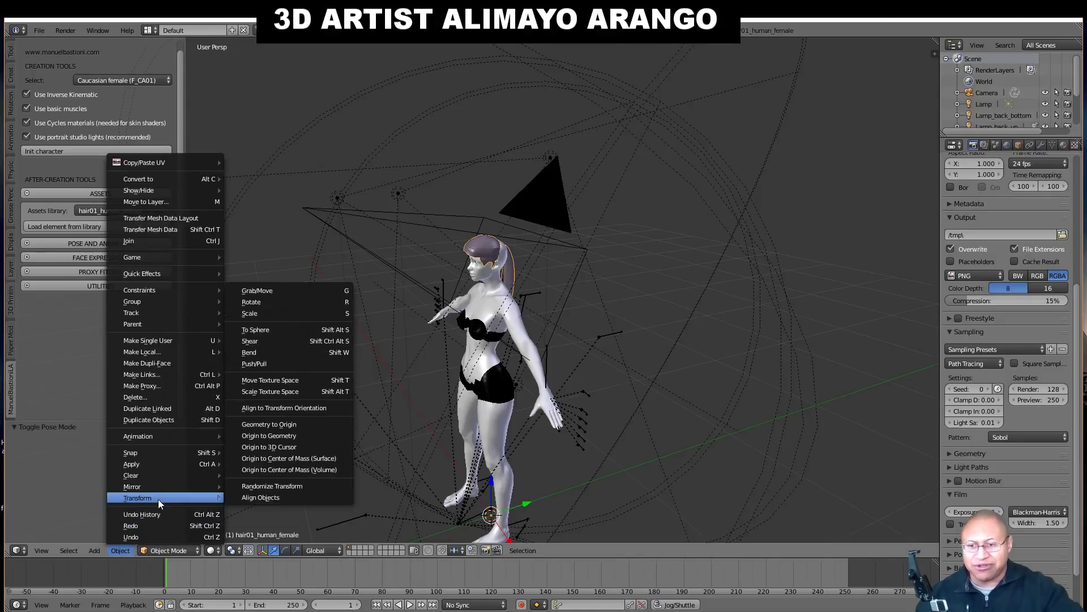
pyautogui.click(307, 434)
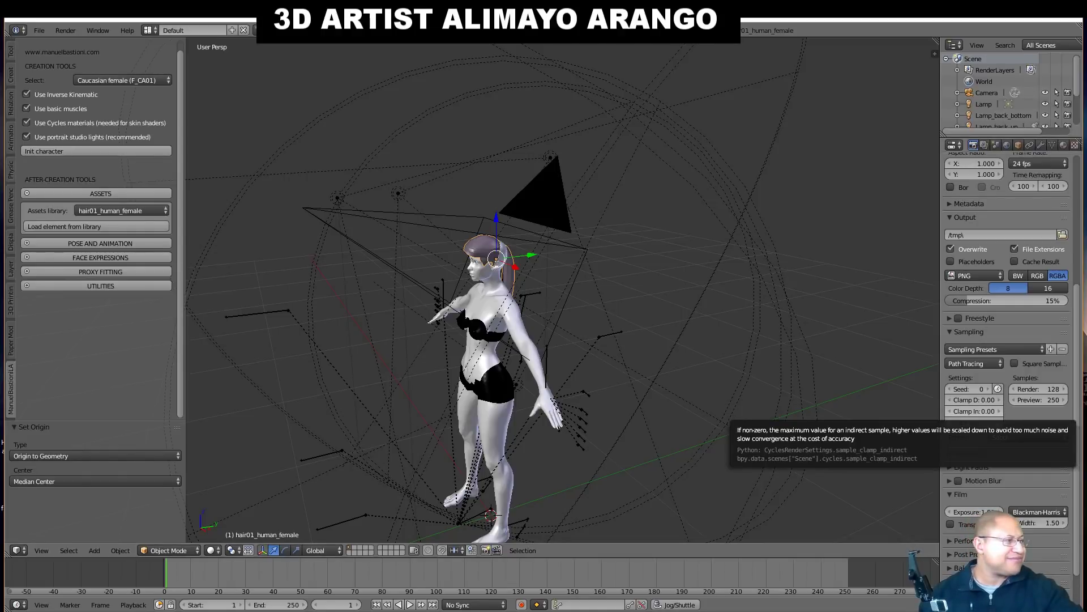
pyautogui.click(849, 375)
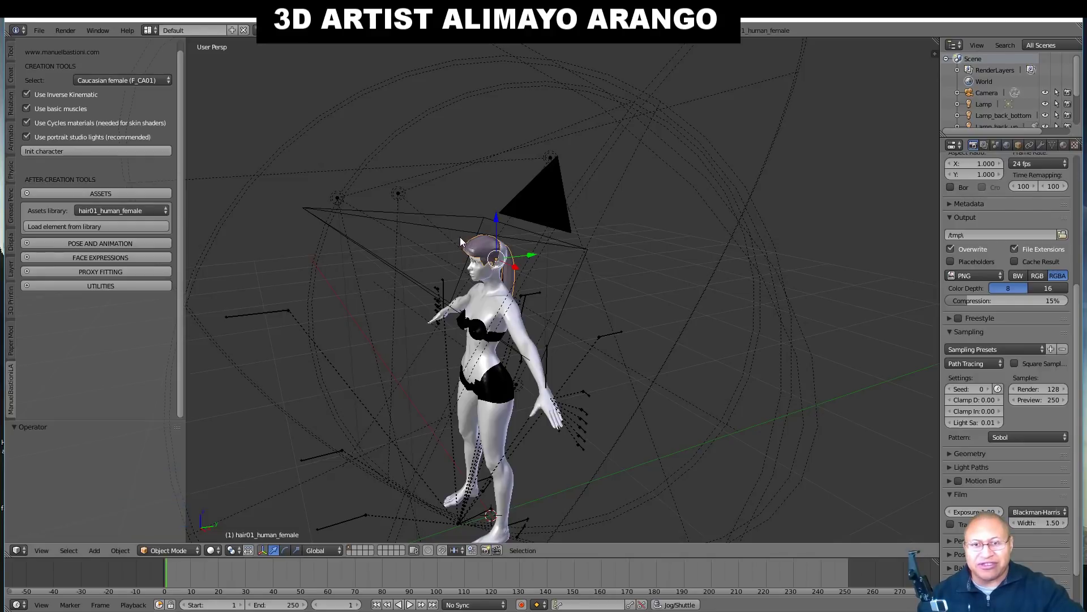
# Fit the hair on the head by shifting it slightly along the Y axis, with a final move of about 0.003.
pyautogui.press('b')
pyautogui.moveTo(457, 235); pyautogui.dragTo(511, 290)
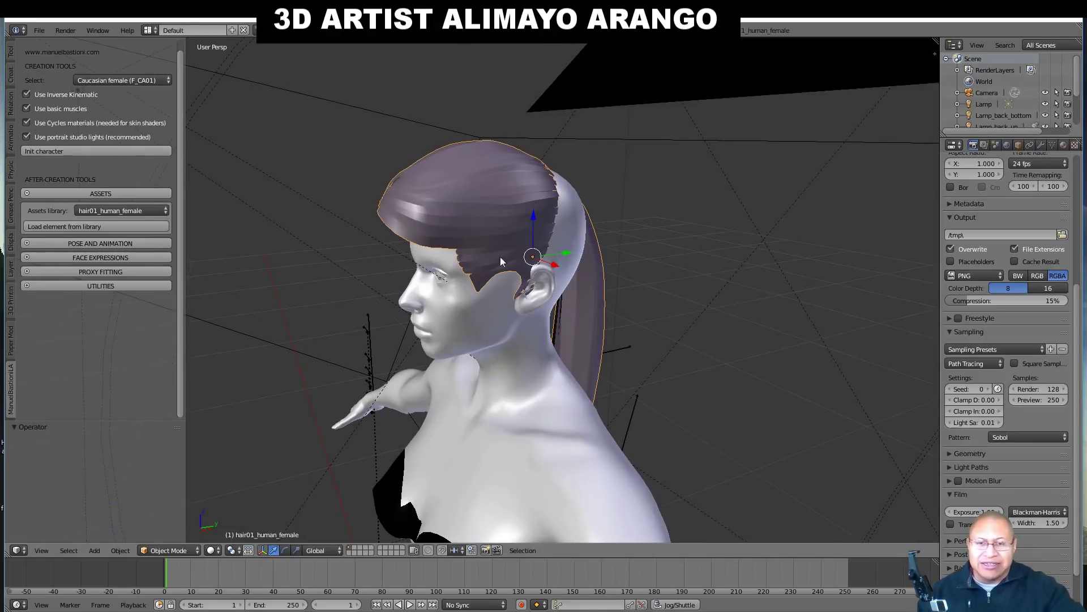
pyautogui.moveTo(620, 271); pyautogui.dragTo(578, 261, button='middle')
pyautogui.moveTo(577, 260); pyautogui.dragTo(600, 262)
pyautogui.moveTo(601, 262); pyautogui.dragTo(627, 292, button='middle')
pyautogui.moveTo(593, 263); pyautogui.dragTo(595, 260)
pyautogui.moveTo(595, 260); pyautogui.dragTo(627, 305, button='middle')
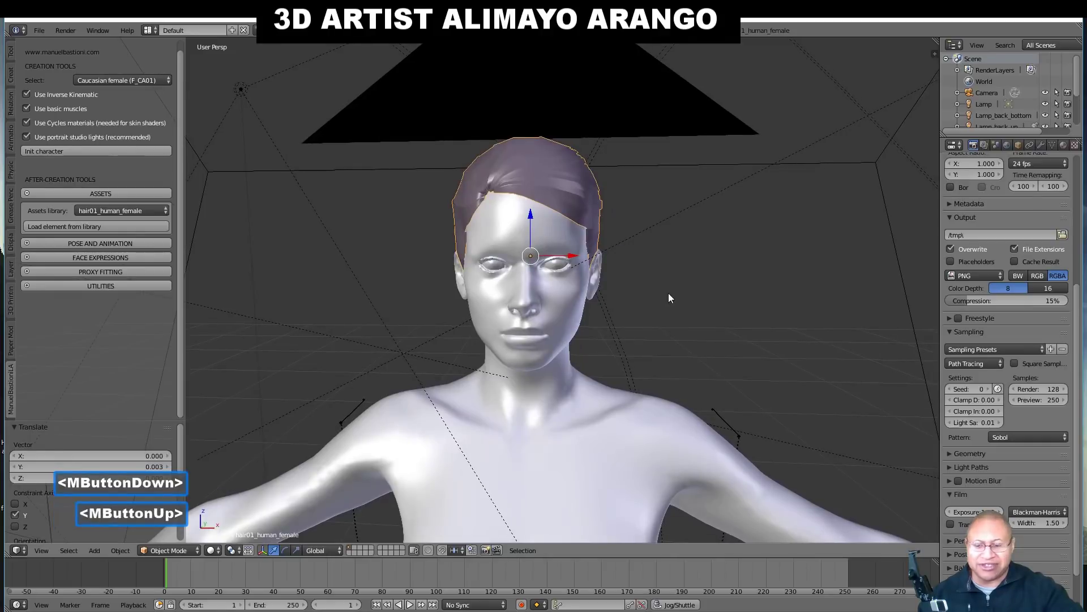
# Examine the hair's fit and the face in a Cycles rendered preview from the front, three-quarter and side views.
pyautogui.keyDown('ctrl'); pyautogui.moveTo(785, 342); pyautogui.dragTo(759, 165, button='middle'); pyautogui.keyUp('ctrl')
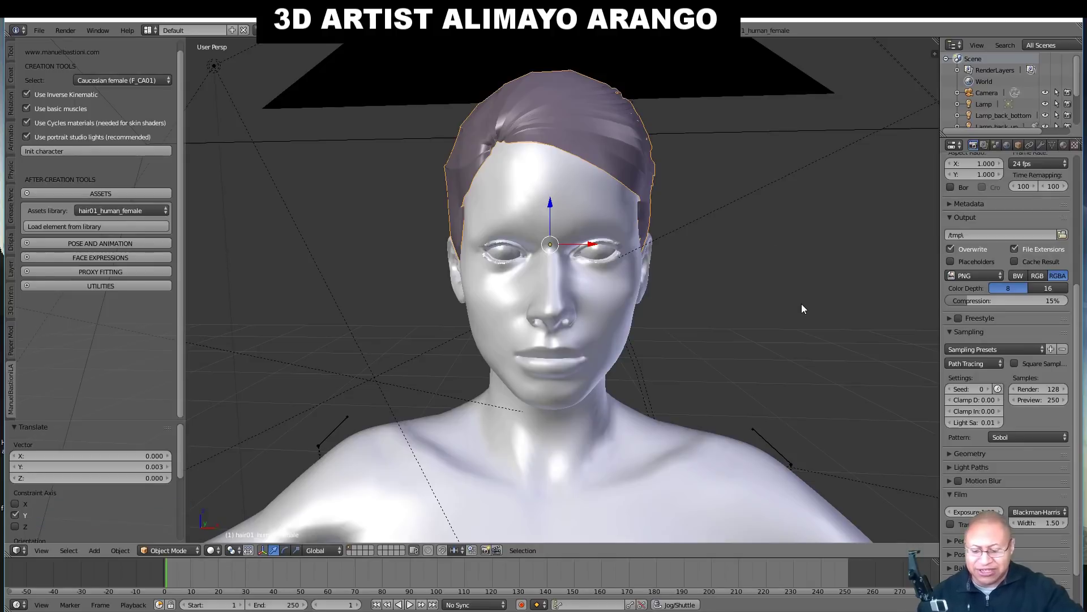
pyautogui.hotkey('shift', 'z')
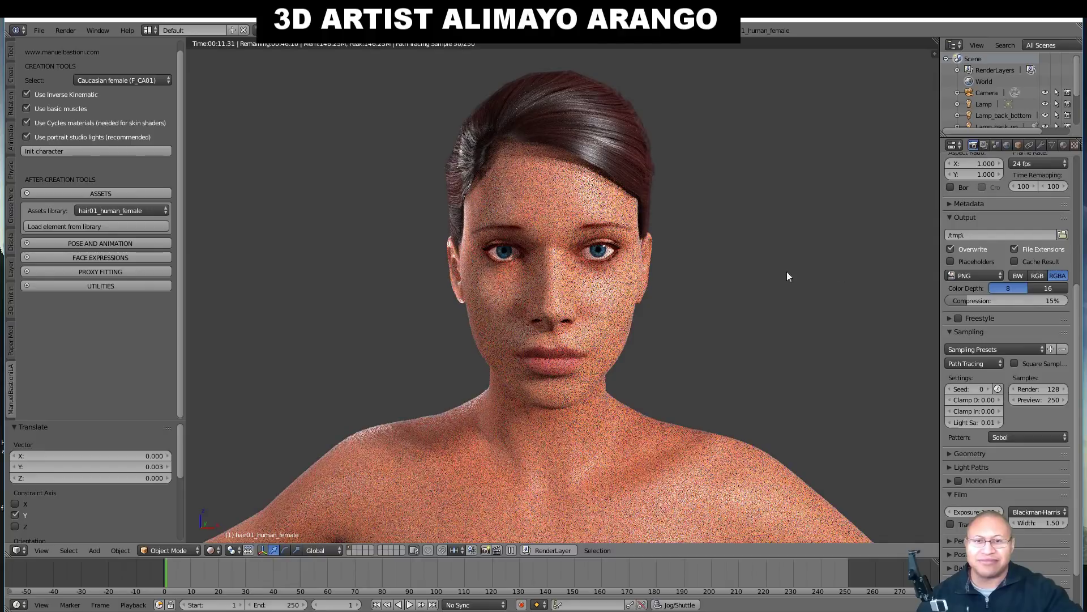
pyautogui.moveTo(634, 403); pyautogui.dragTo(684, 415, button='middle')
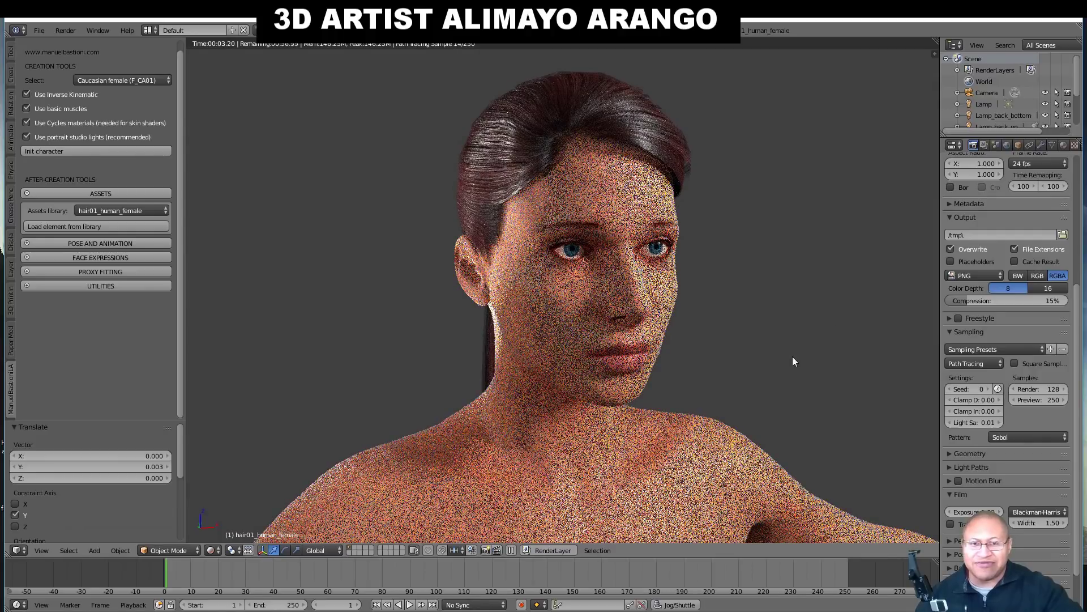
pyautogui.moveTo(543, 448); pyautogui.dragTo(782, 433, button='middle')
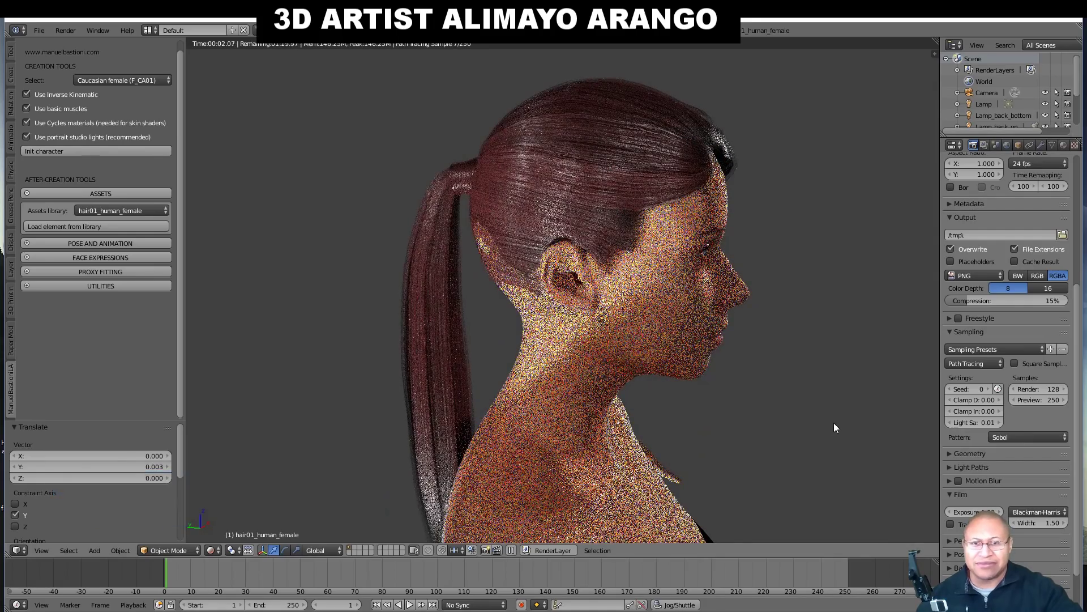
pyautogui.moveTo(840, 421); pyautogui.dragTo(708, 412, button='middle')
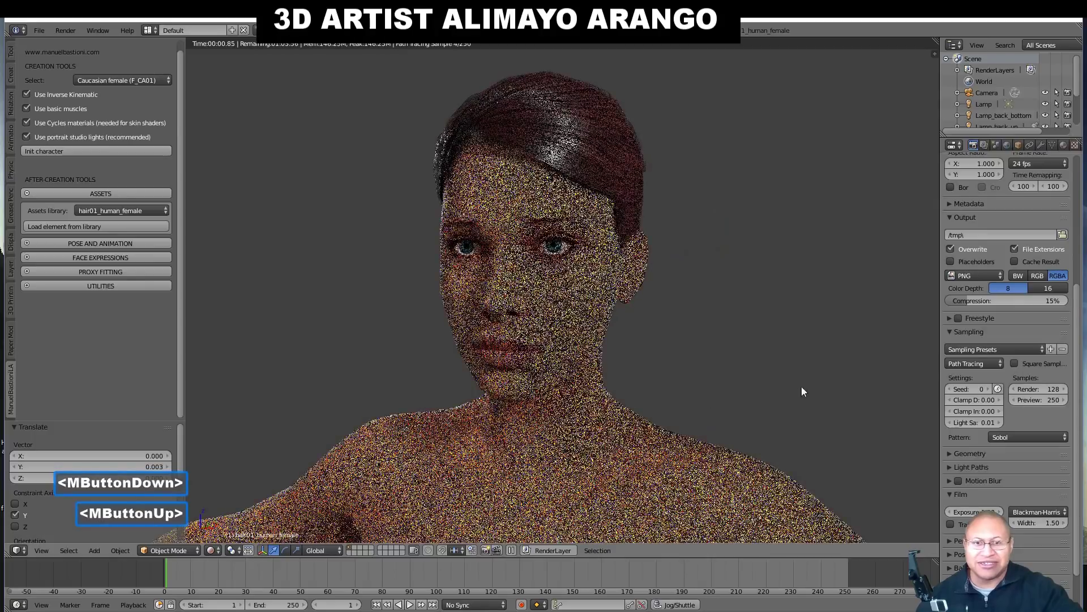